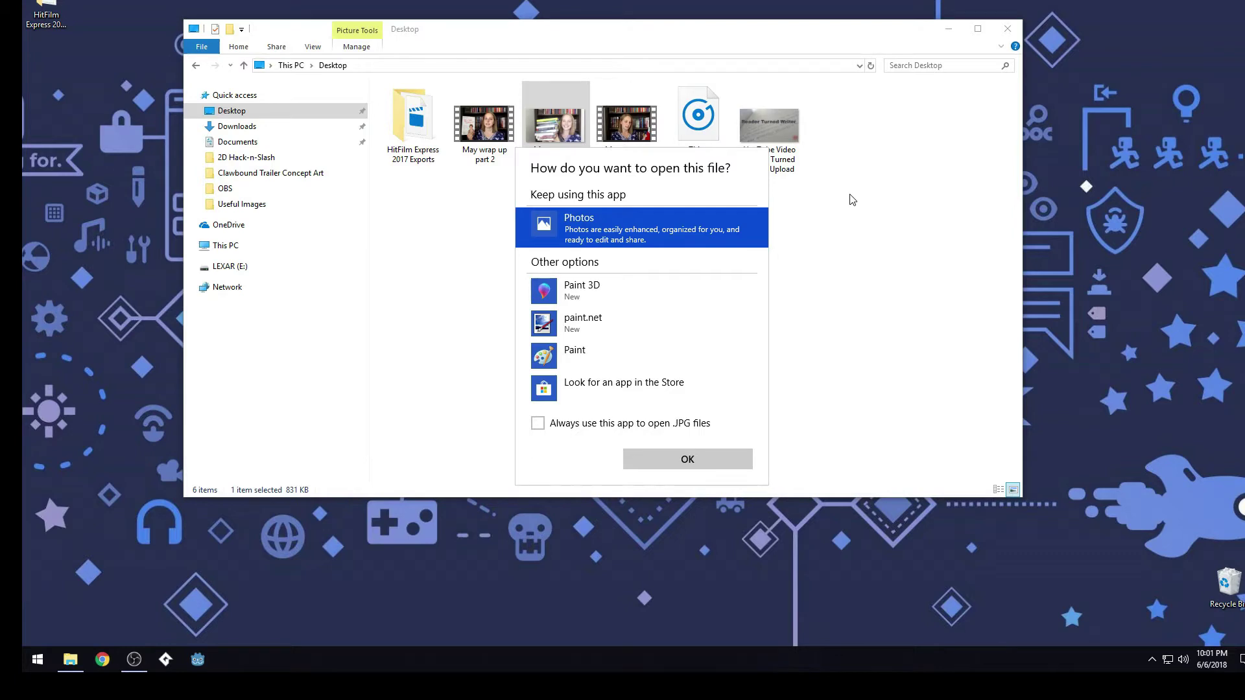
Step: Open the stacked-books photo from the Desktop folder in paint.net
double_click(709, 328)
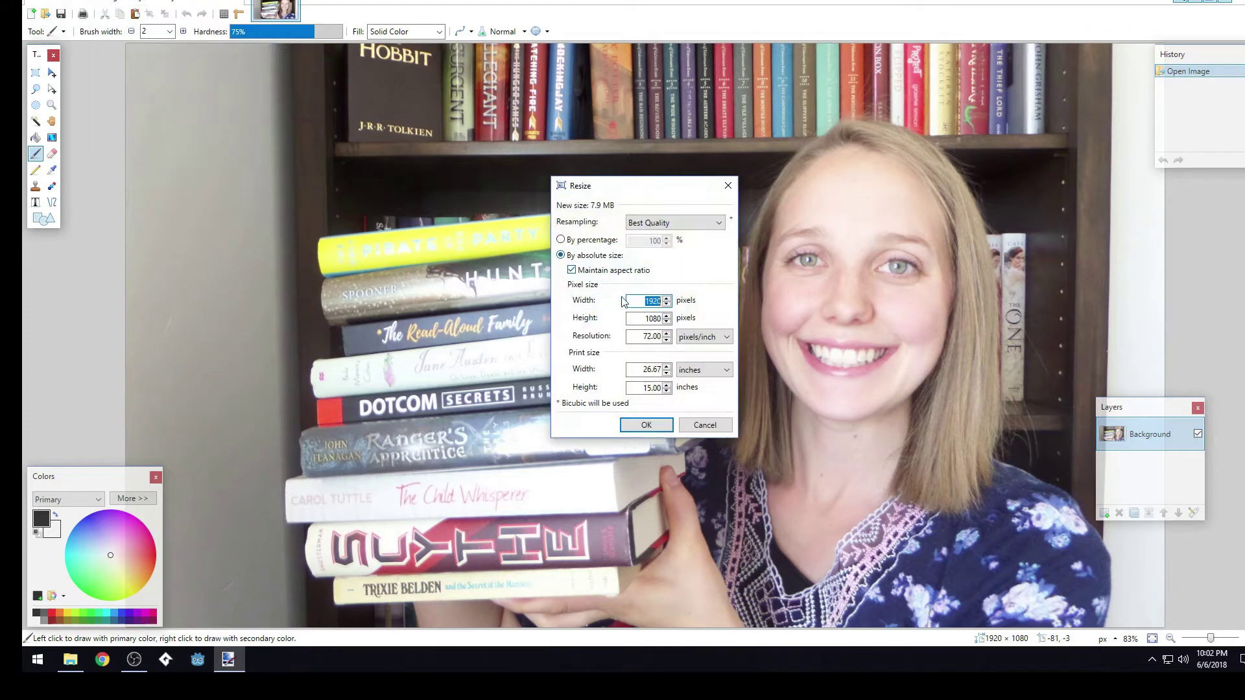
Step: Resize the photo to a width of 1280, giving 1280 × 720 pixels
text(1280)
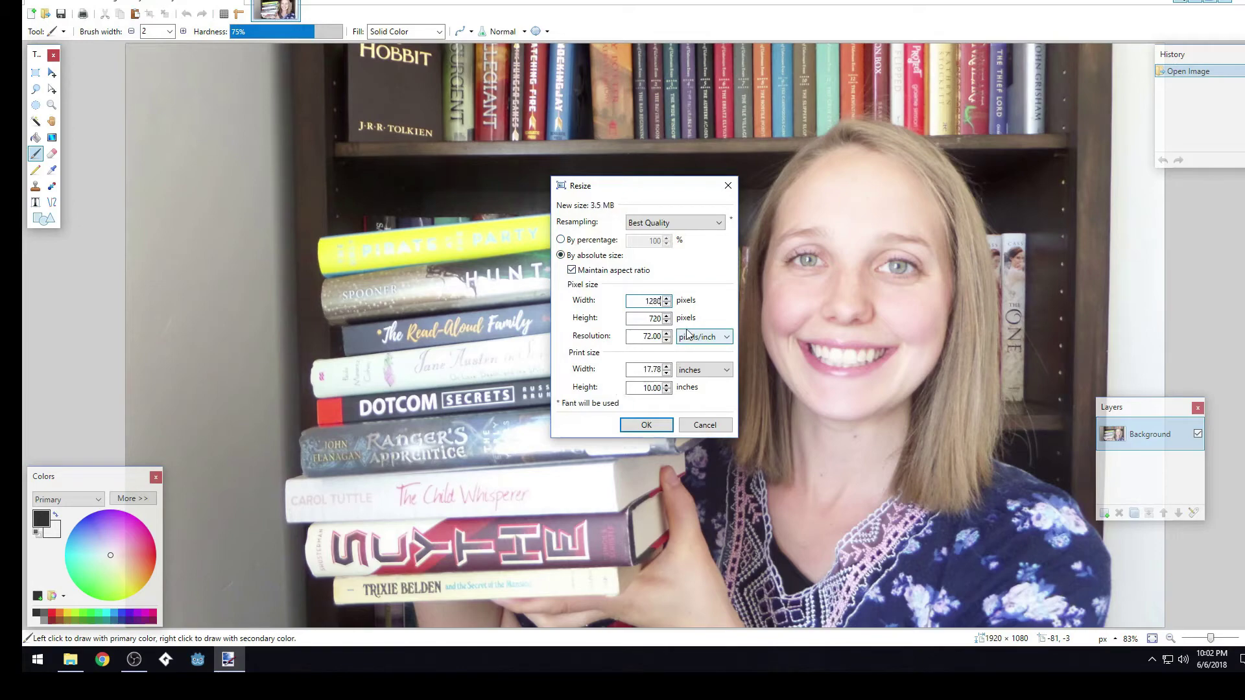
click(646, 425)
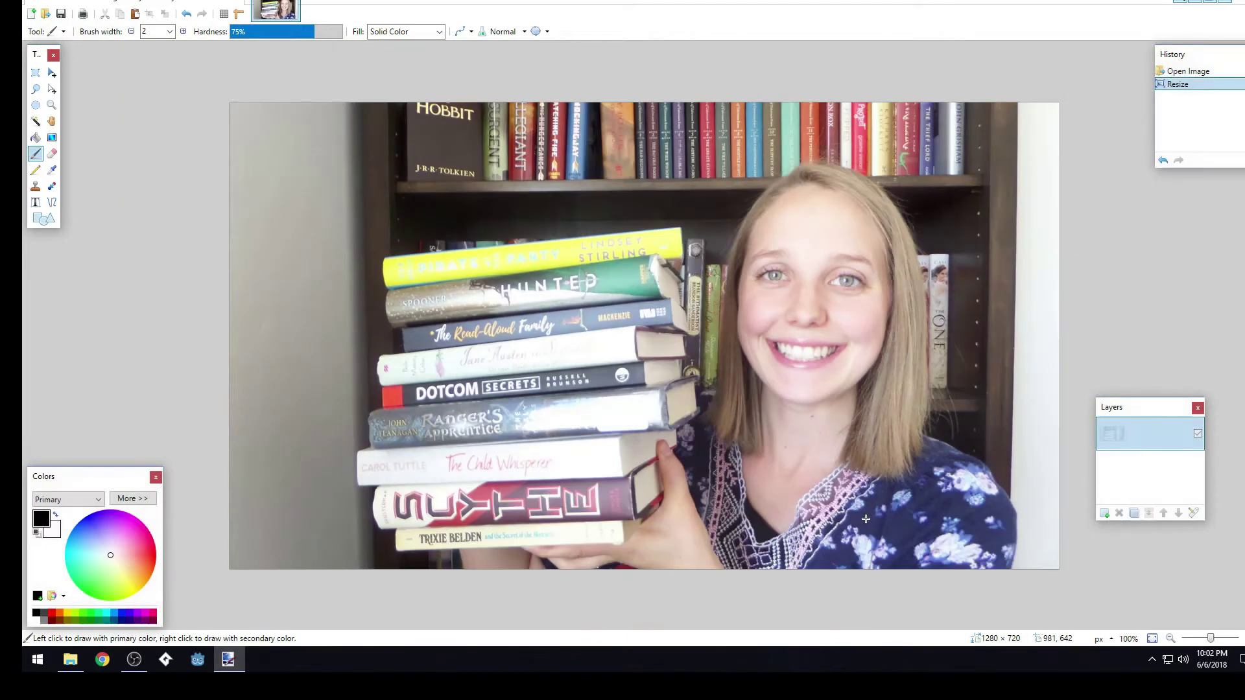
Step: Apply a luminosity Curves adjustment with one midtone point pulled slightly down
click(195, 2)
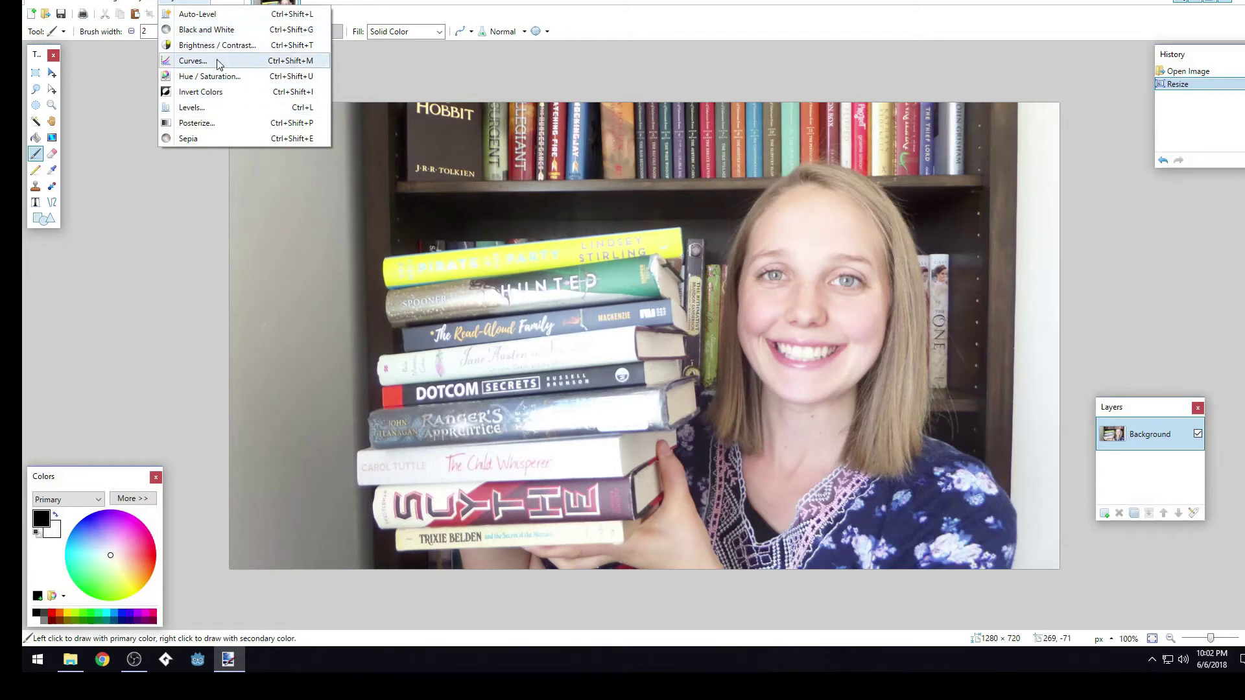
click(195, 61)
drag(640, 184, 207, 145)
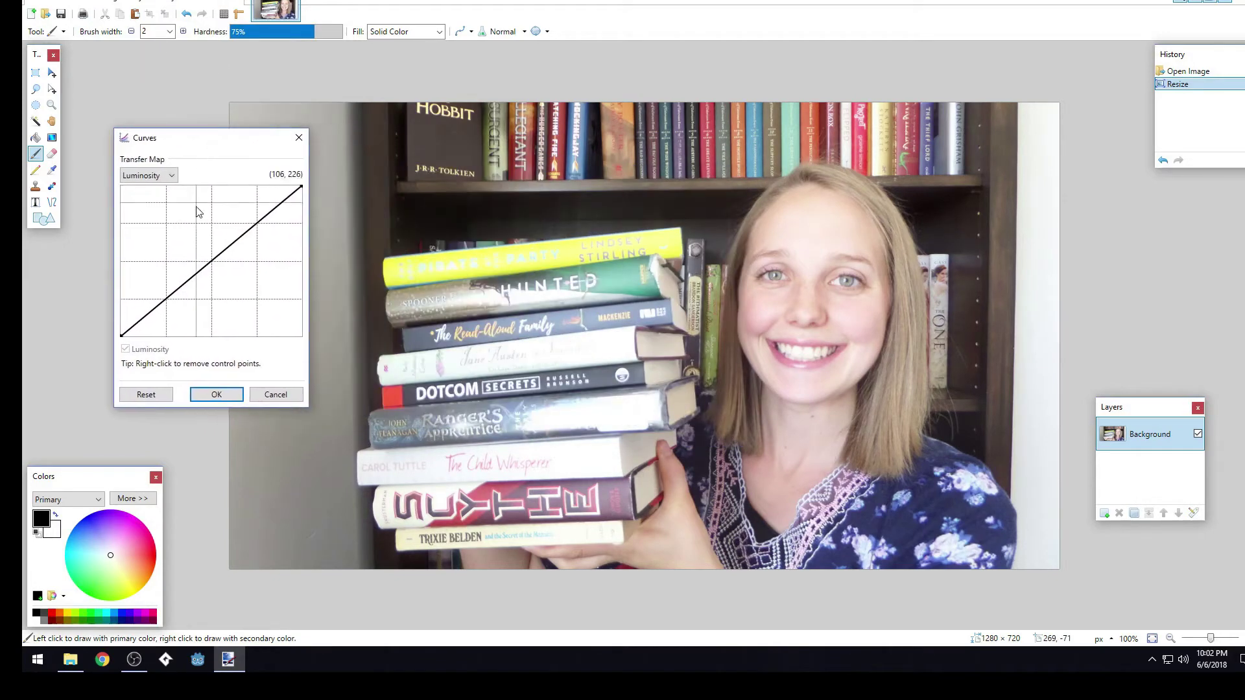
click(249, 231)
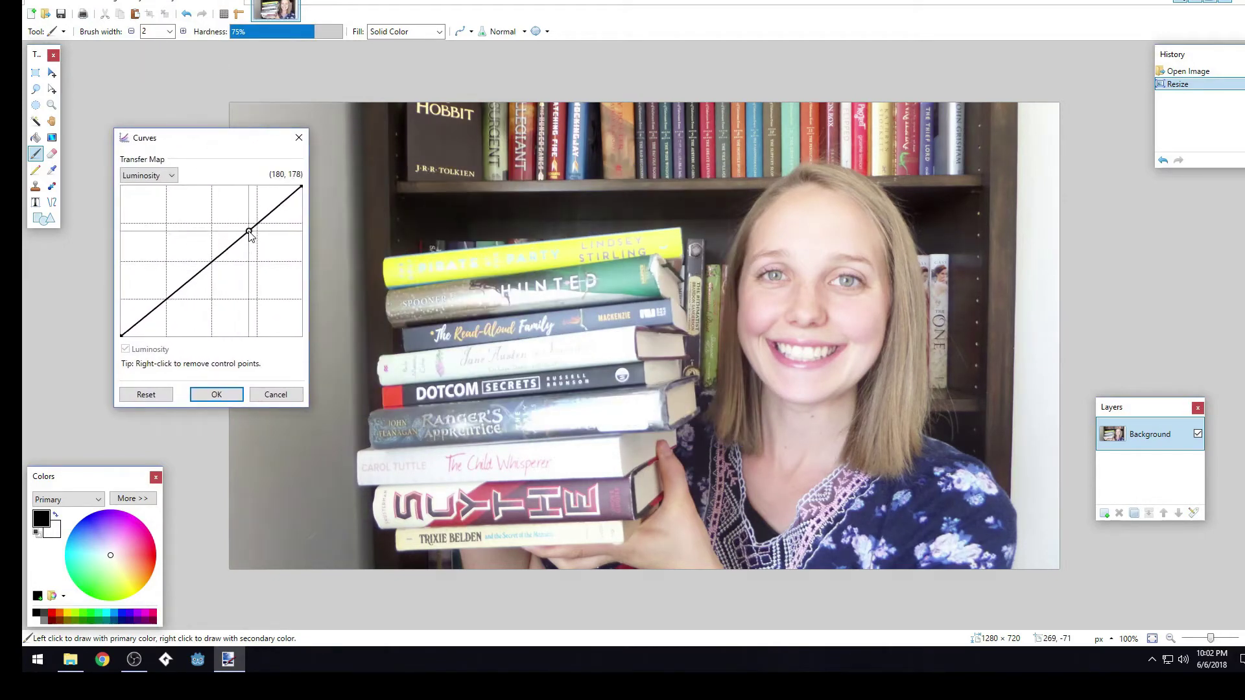
drag(250, 235, 251, 242)
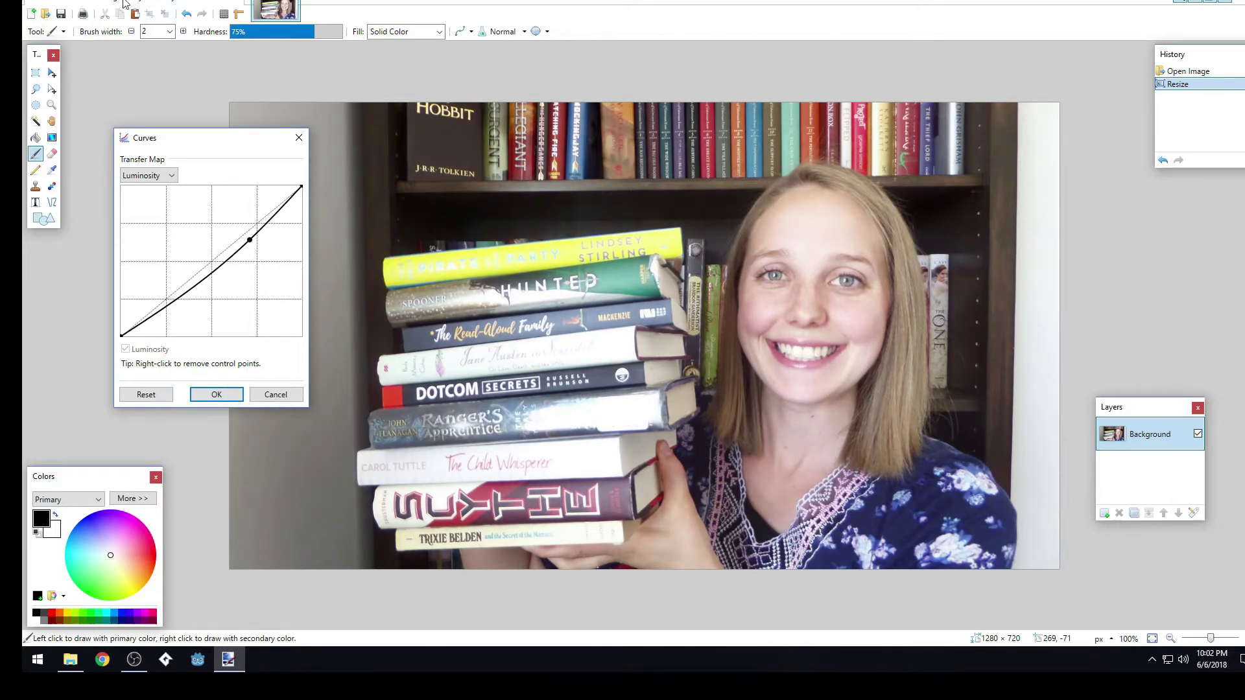
click(216, 398)
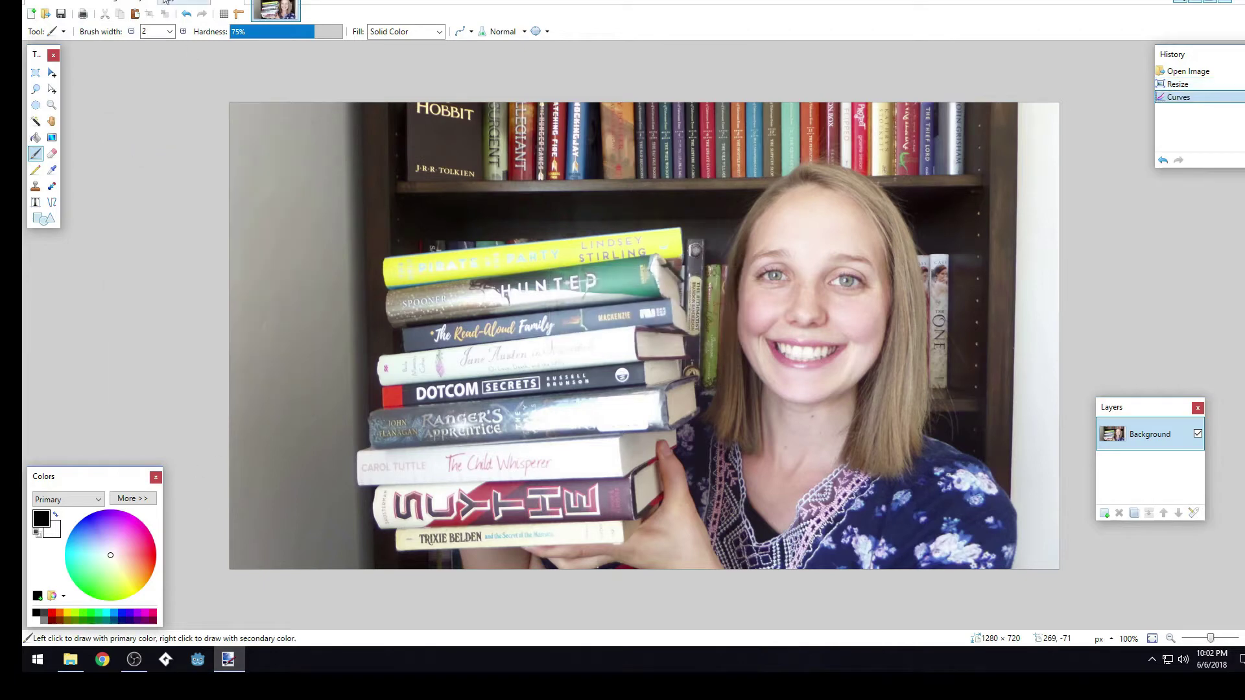
Step: Sample the dark dress colour with the Color Picker as the primary colour
click(180, 2)
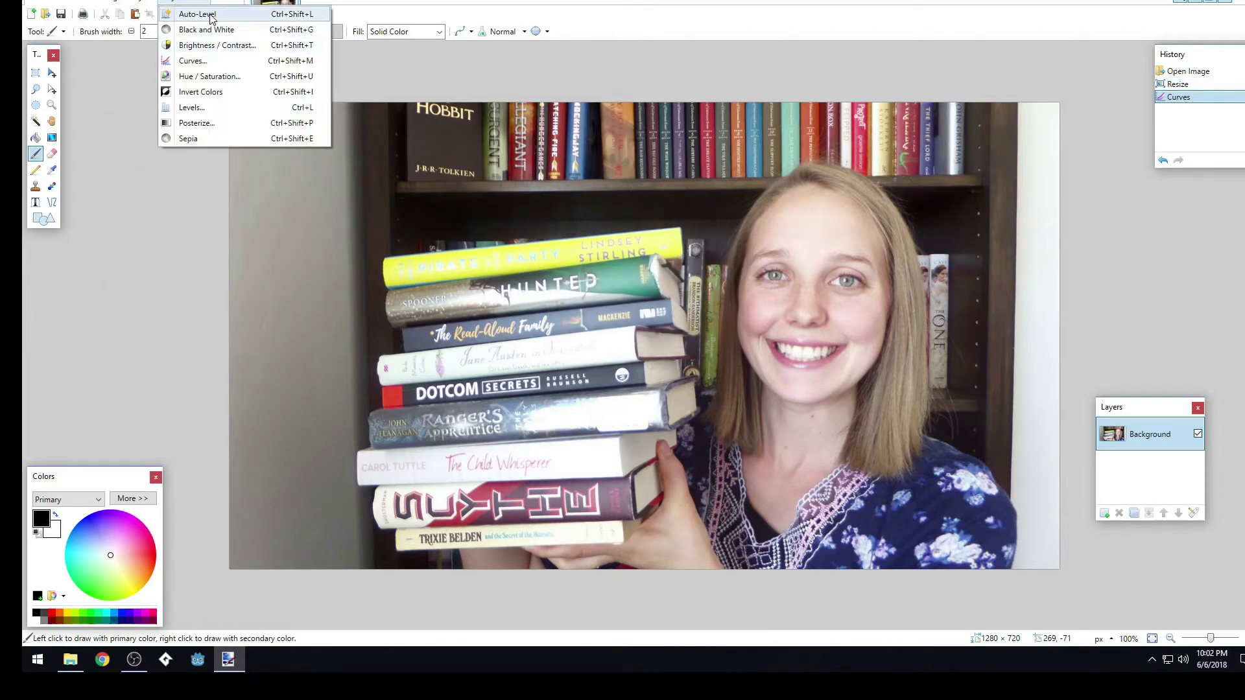
click(226, 2)
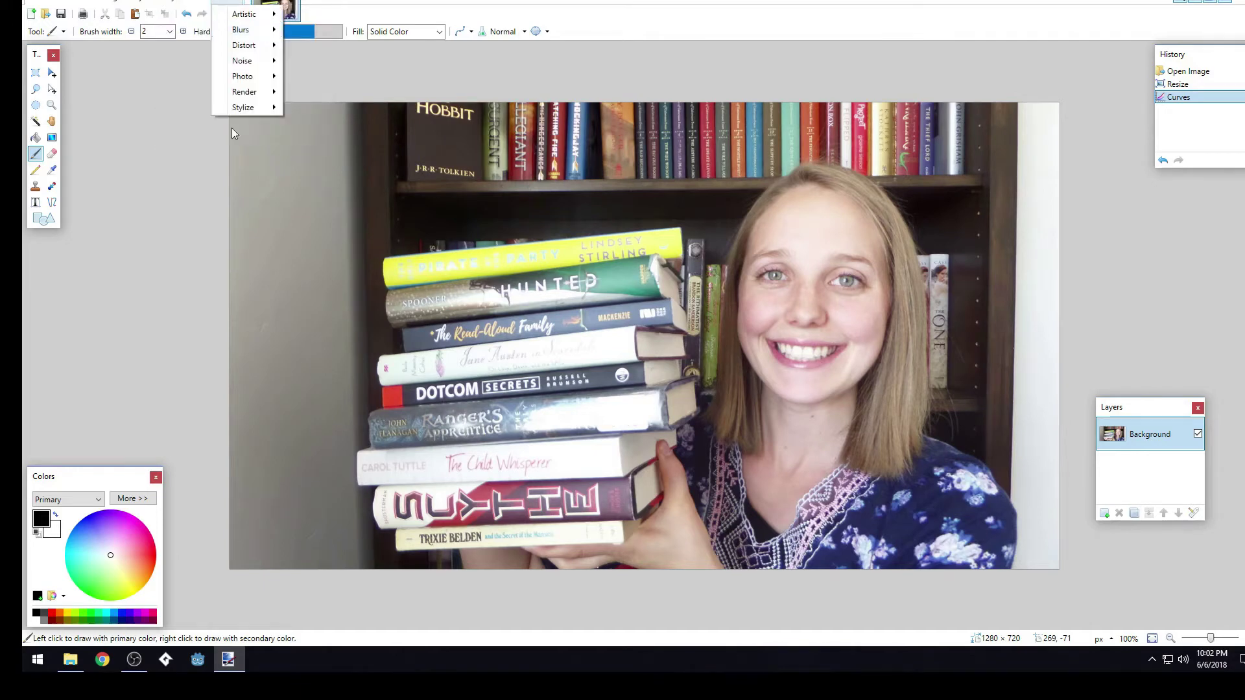
click(163, 243)
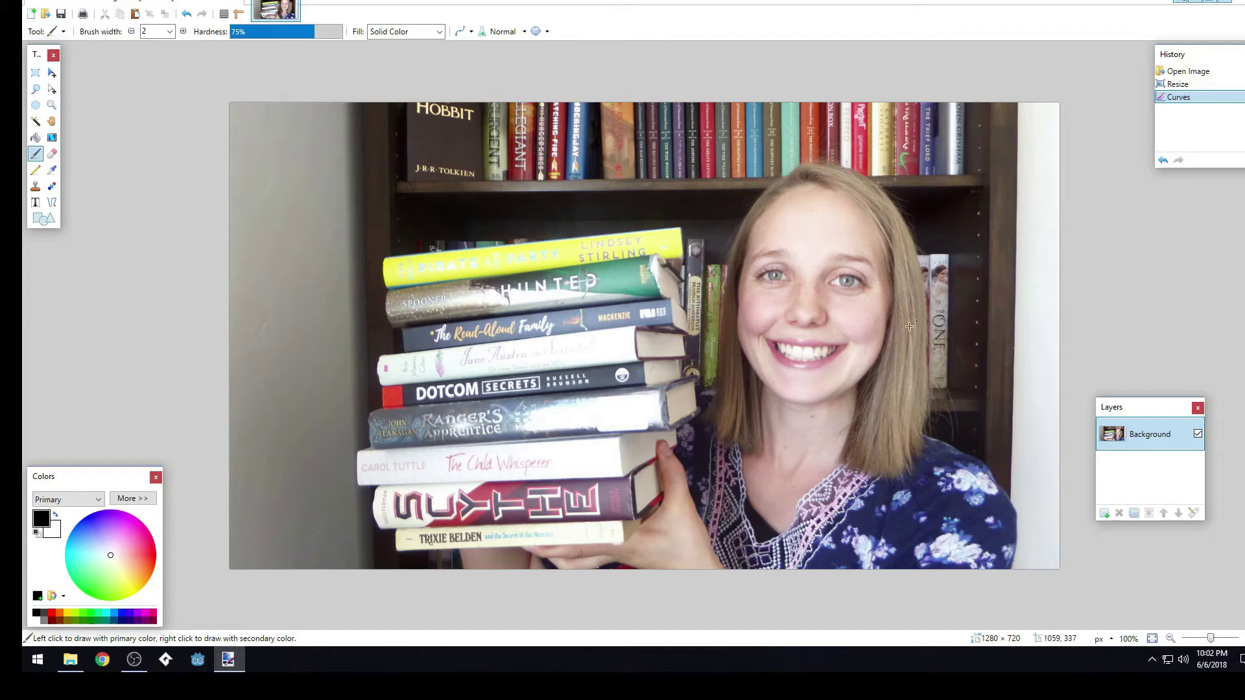
click(52, 171)
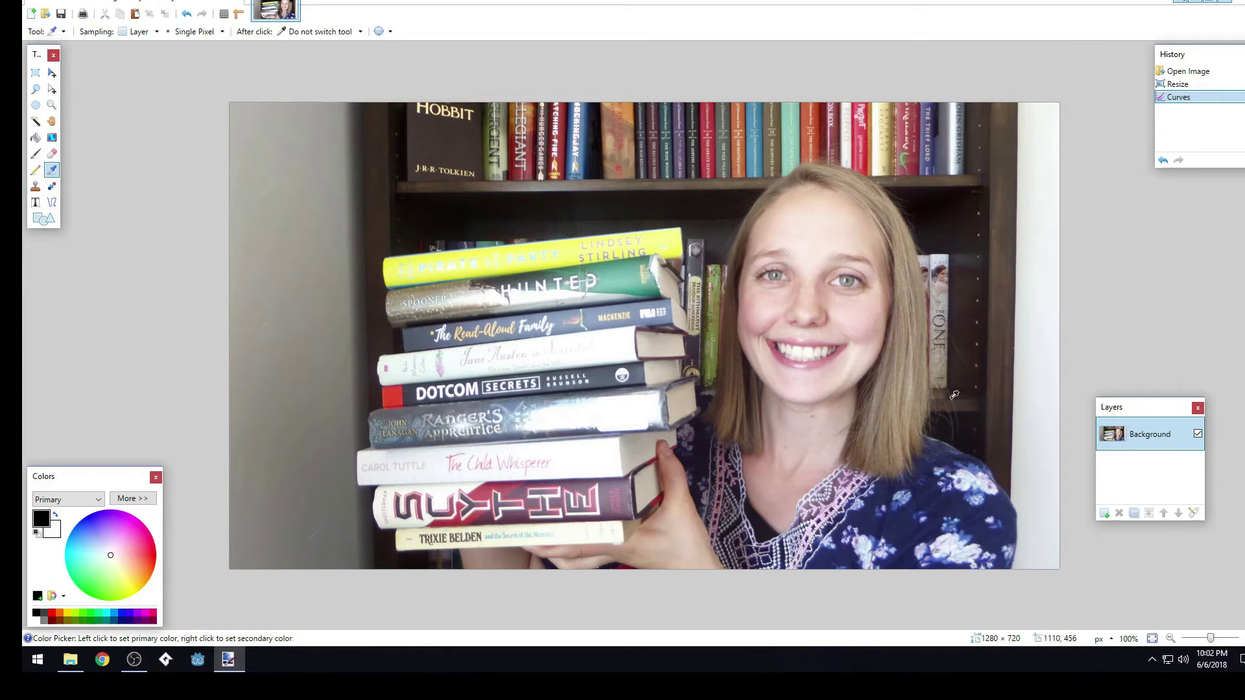
click(971, 438)
click(137, 3)
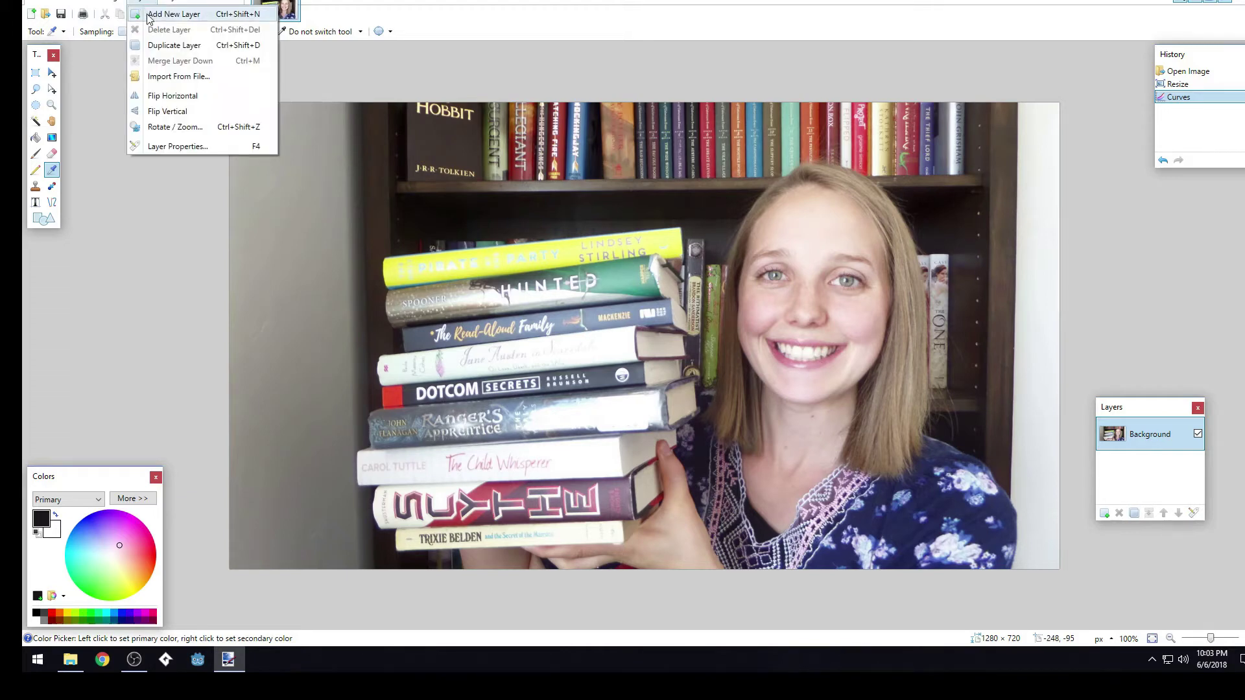
Step: Add Layer 2 and set up Calibri text at size 96, bold and centred
click(149, 16)
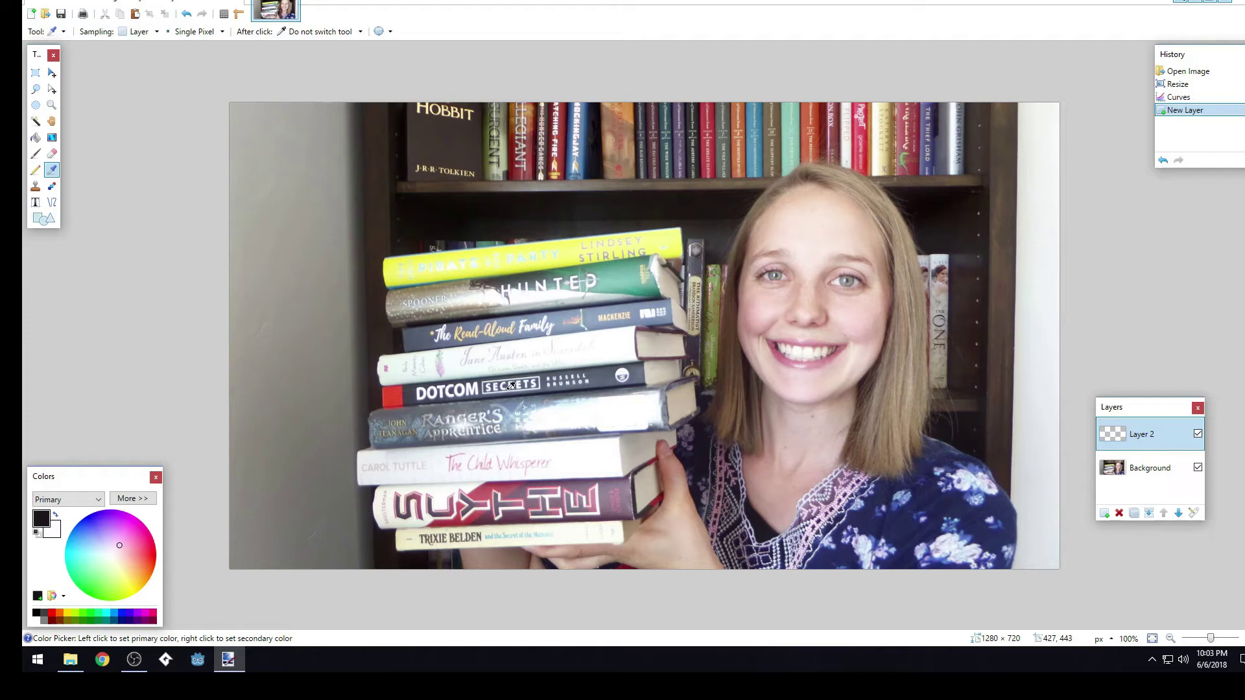
click(35, 202)
click(378, 221)
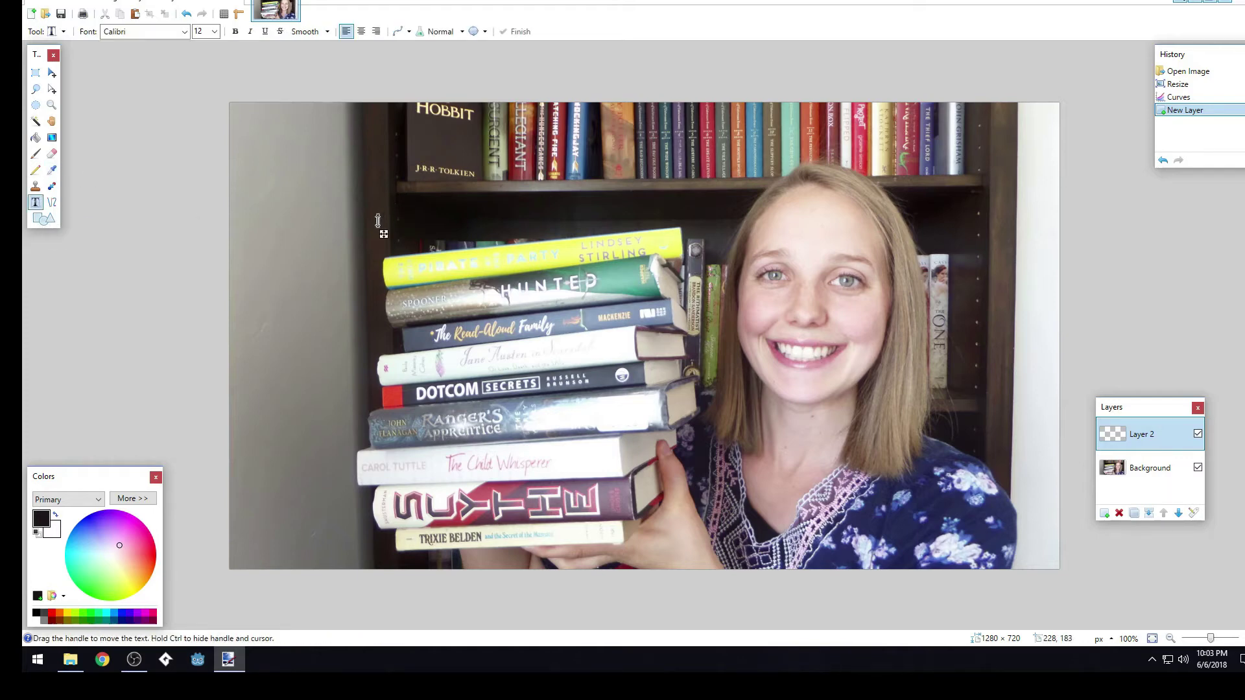
click(212, 34)
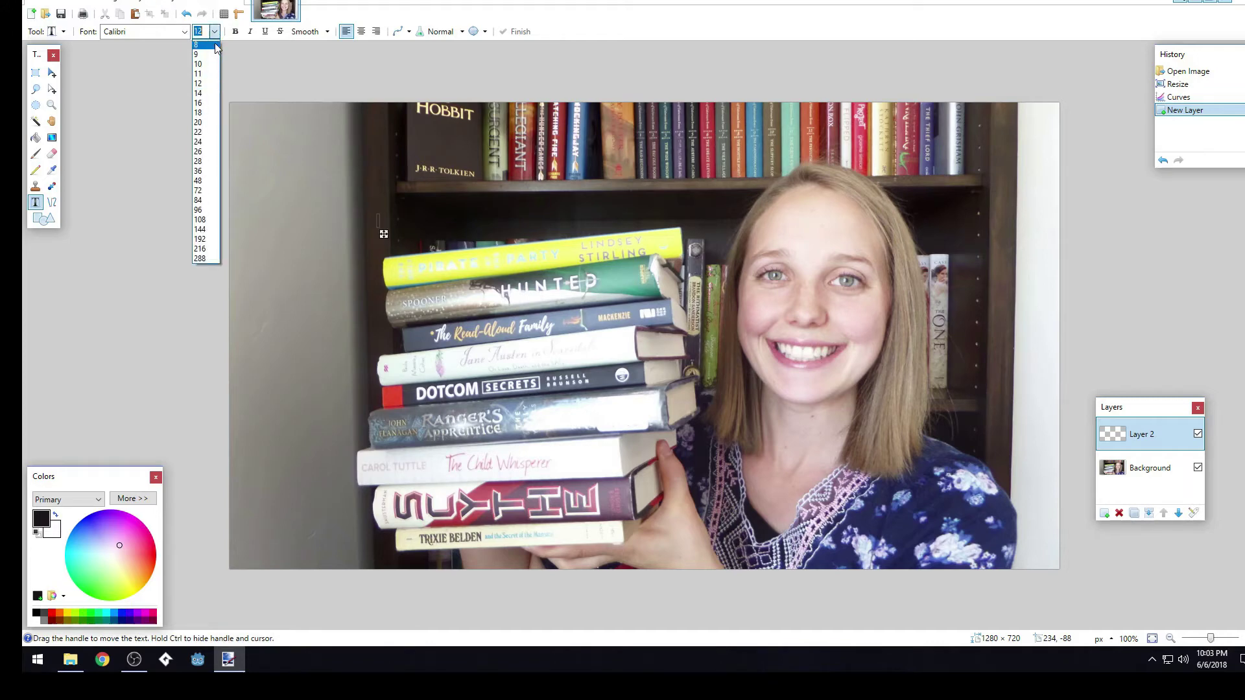
click(210, 209)
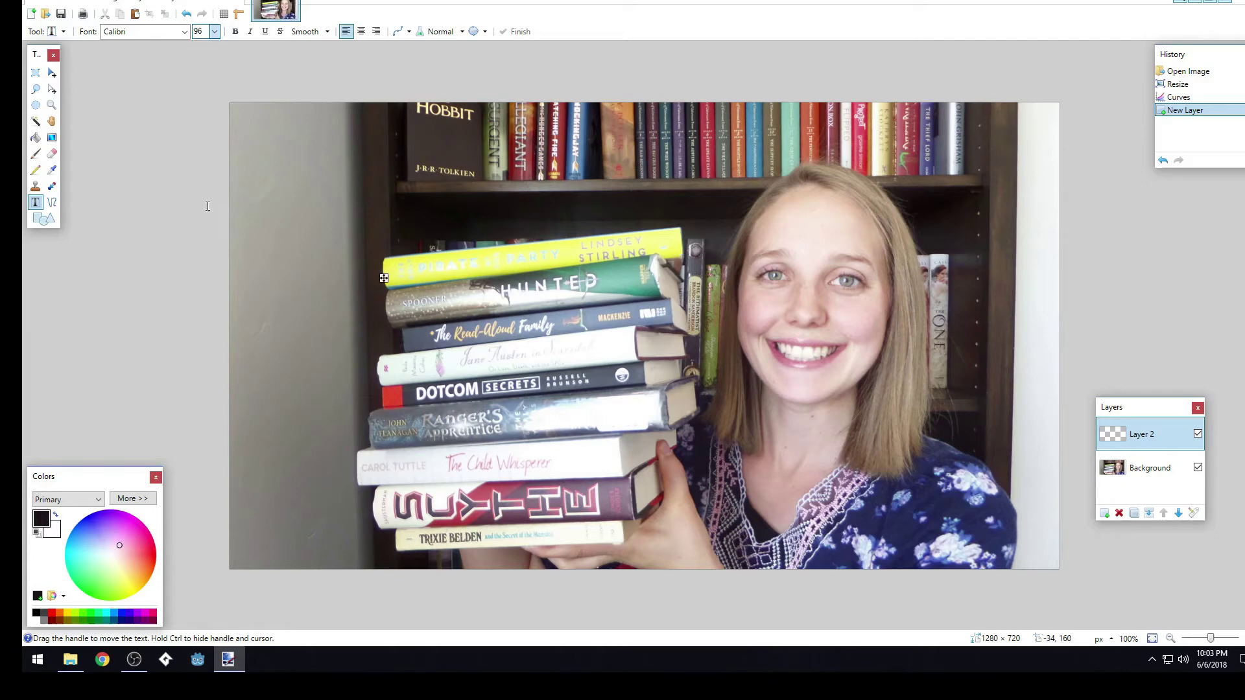
click(235, 32)
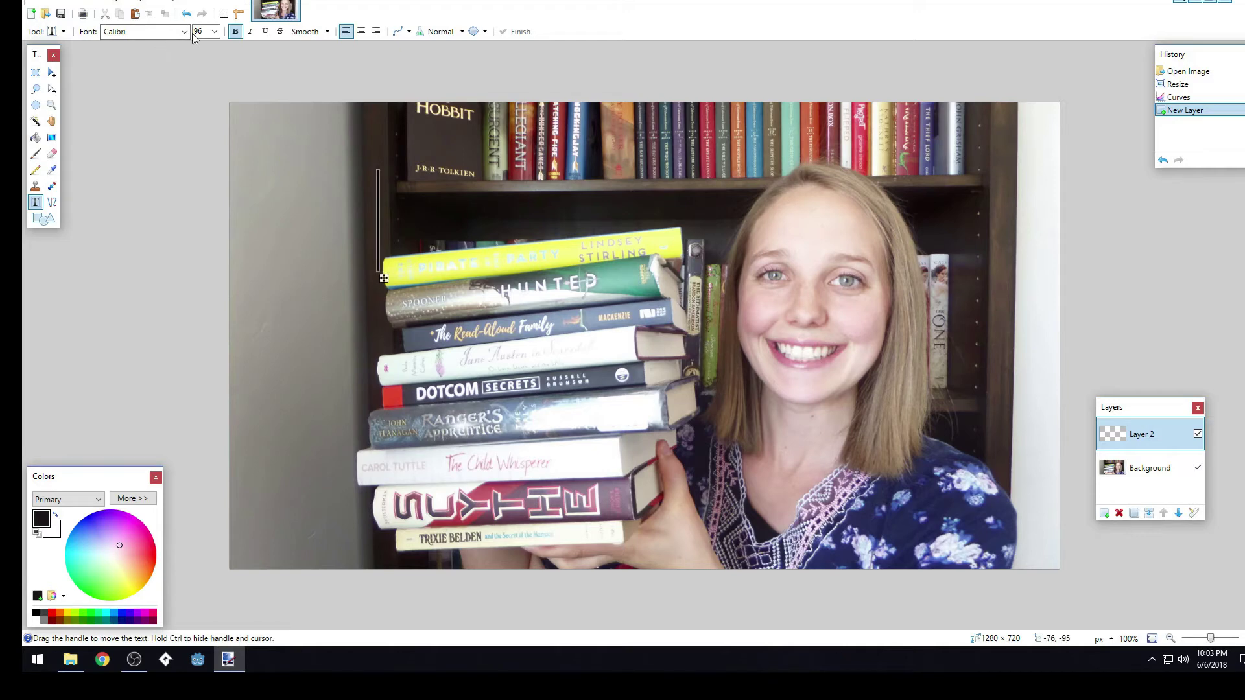
click(361, 31)
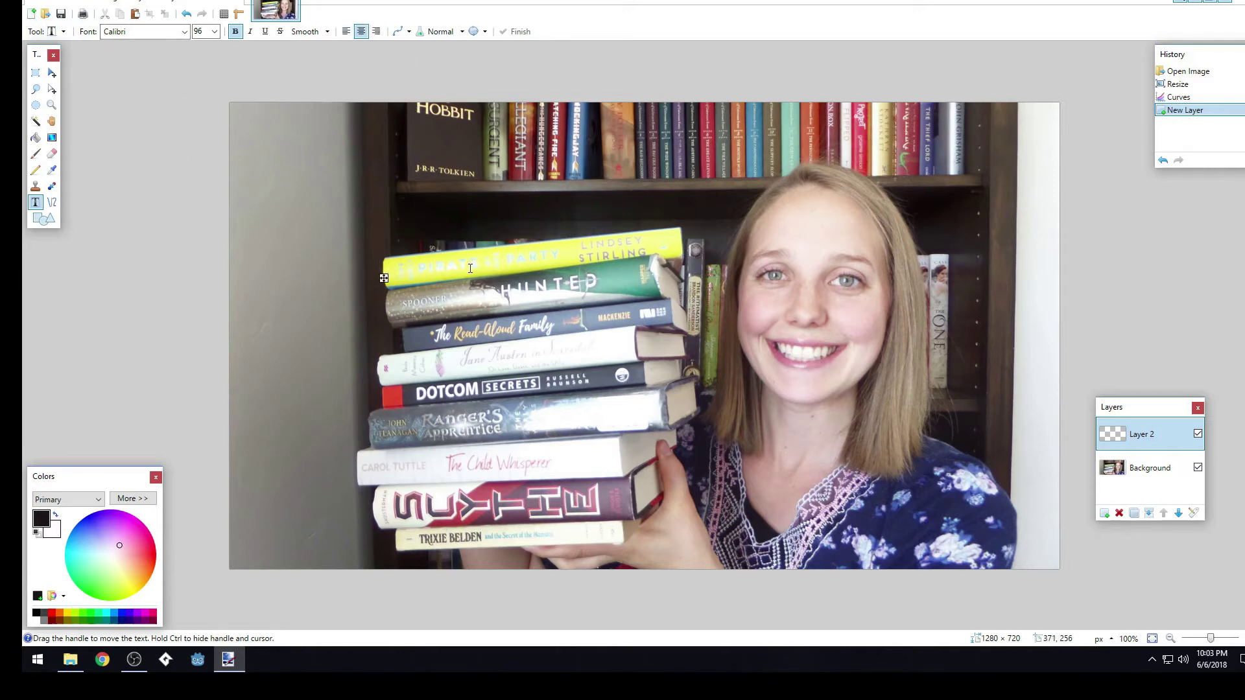
Step: Type the title lines 'May', 'Reading', 'Wrap Up' and move them over the book stack
text(April)
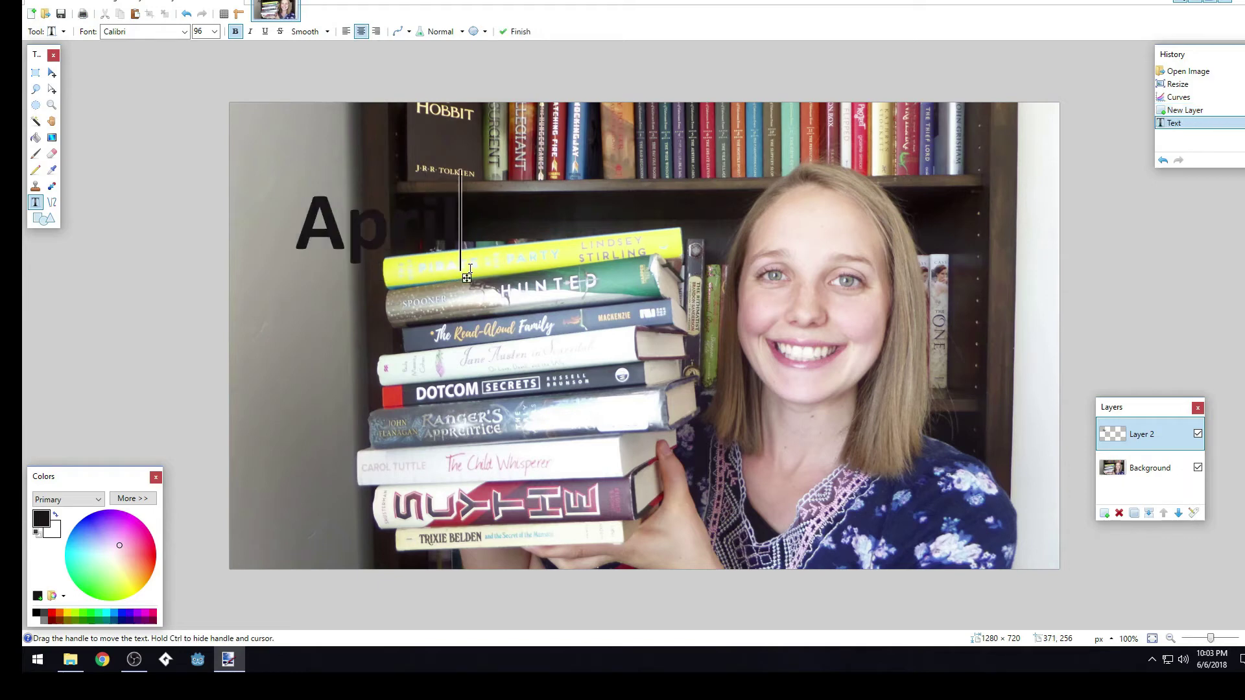
key(BackSpace)
key(BackSpace)
key(BackSpace)
key(BackSpace)
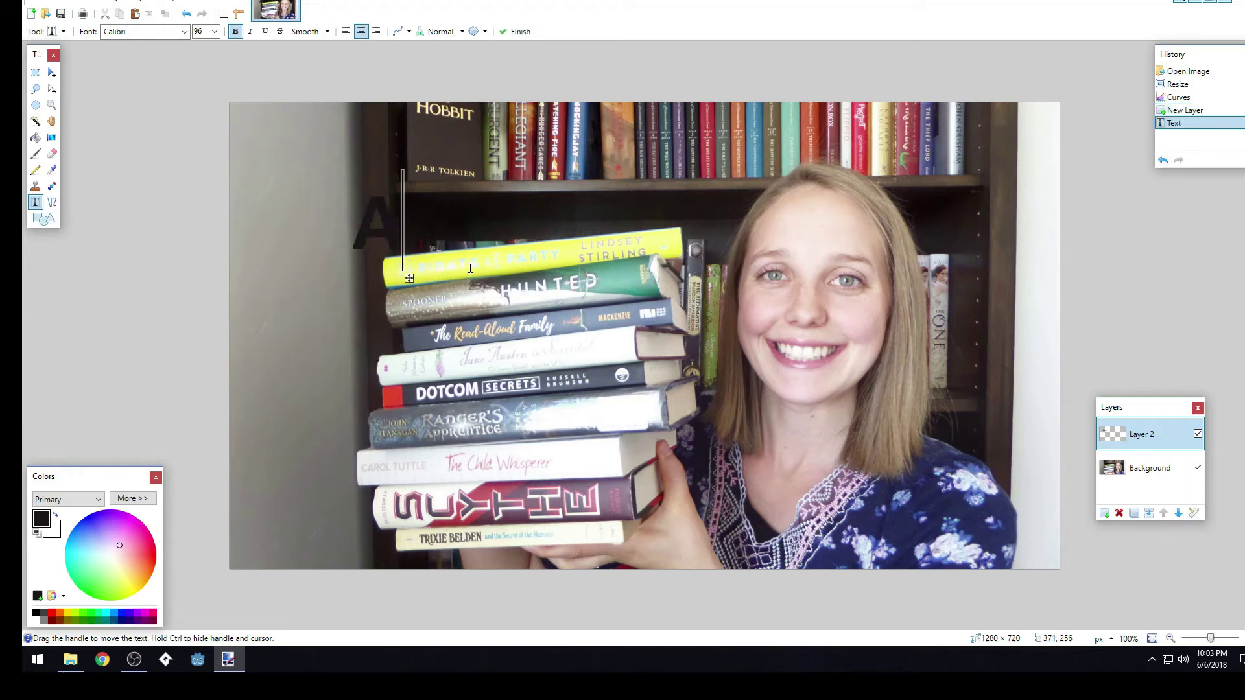
key(BackSpace)
text(May)
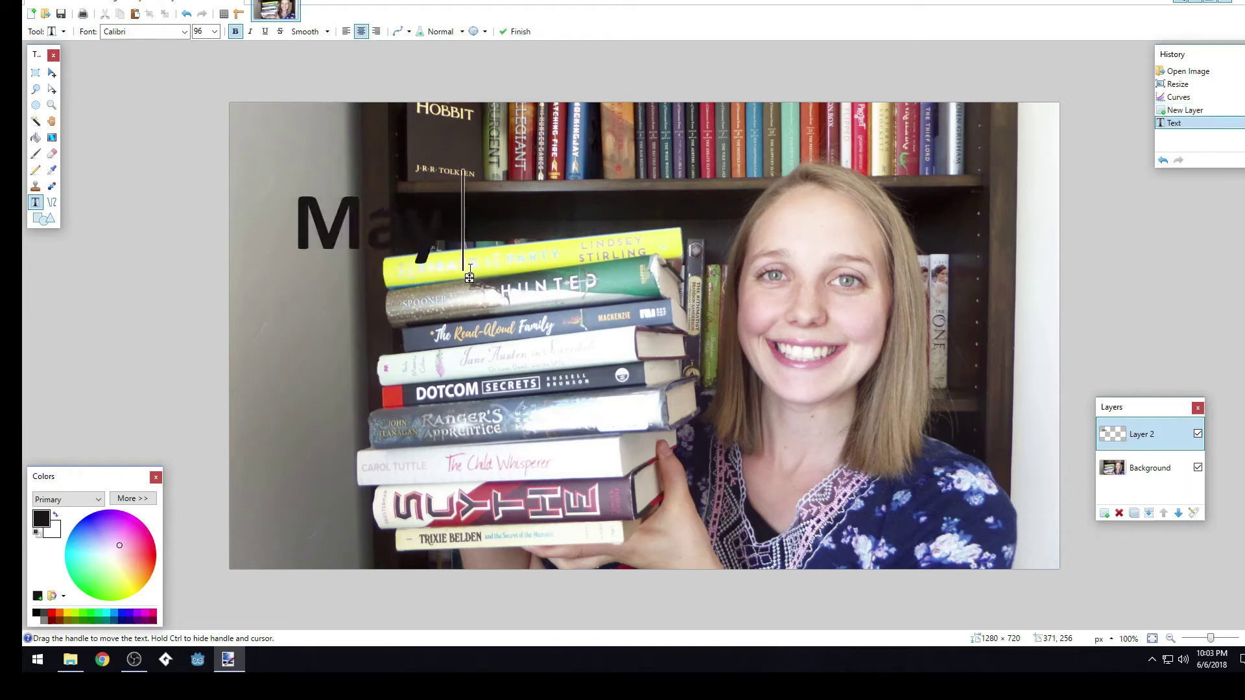
key(Return)
text(Wrap)
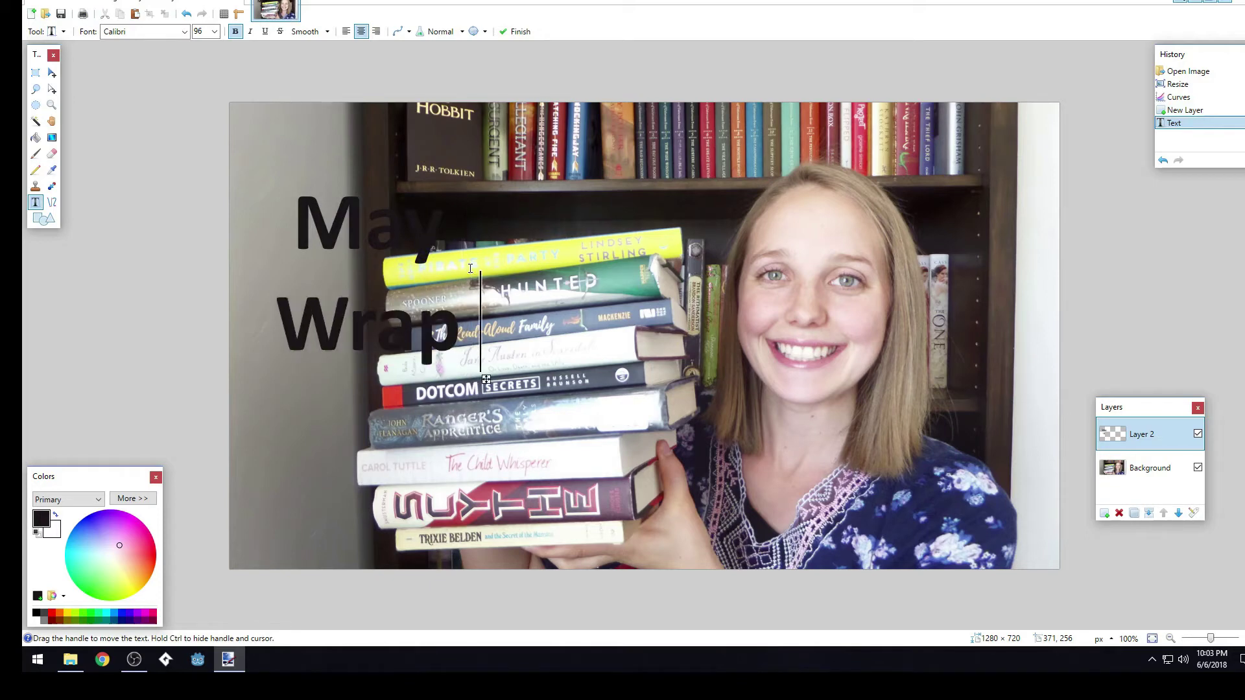
text( up)
key(BackSpace)
key(BackSpace)
key(BackSpace)
key(BackSpace)
key(BackSpace)
key(BackSpace)
key(BackSpace)
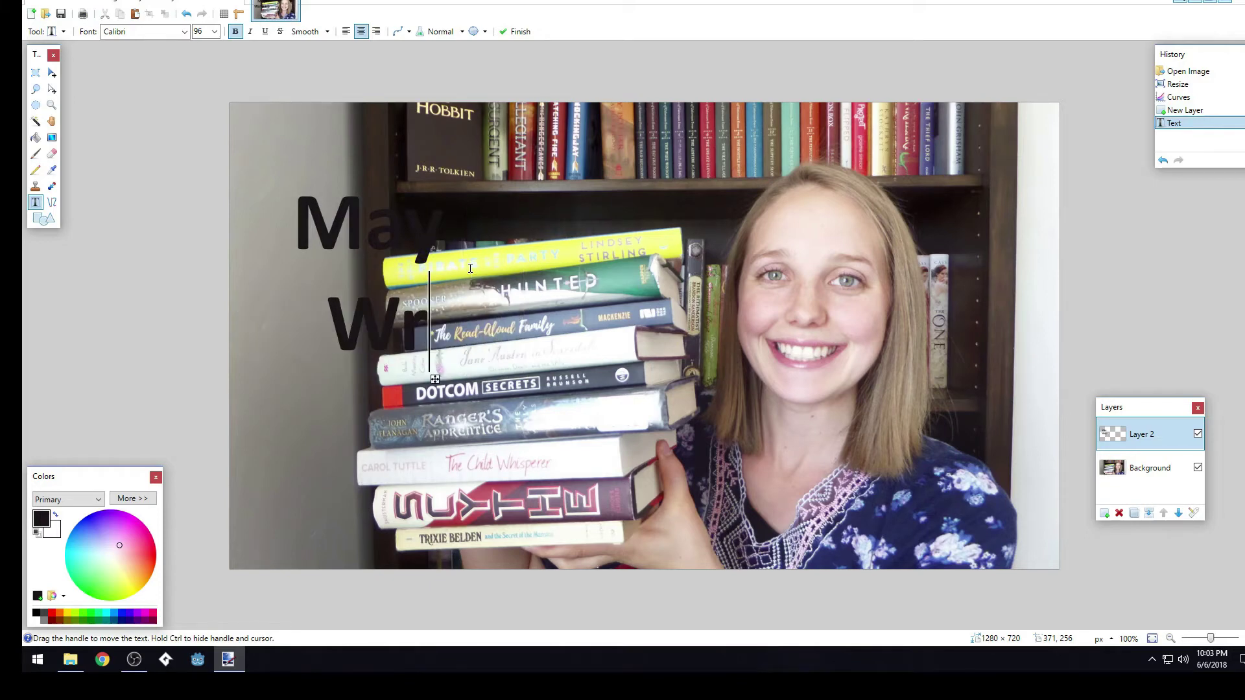
text(Reading)
key(Return)
text(Wrap up)
key(BackSpace)
key(BackSpace)
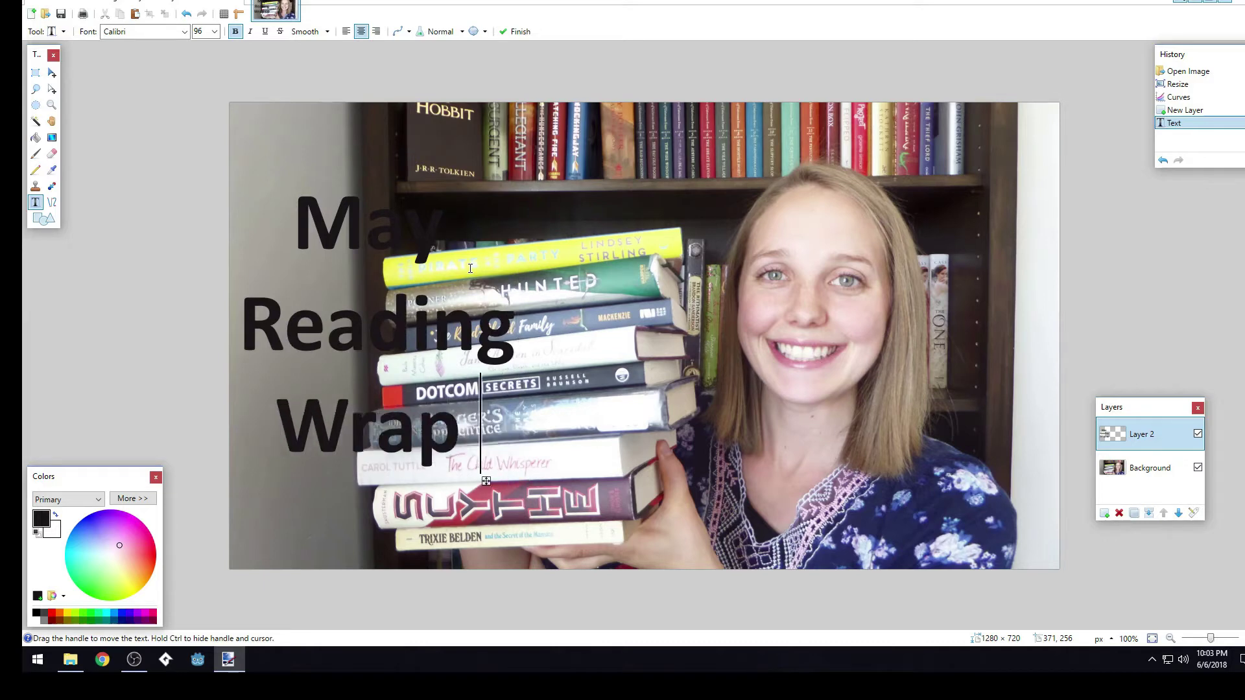
text(Up)
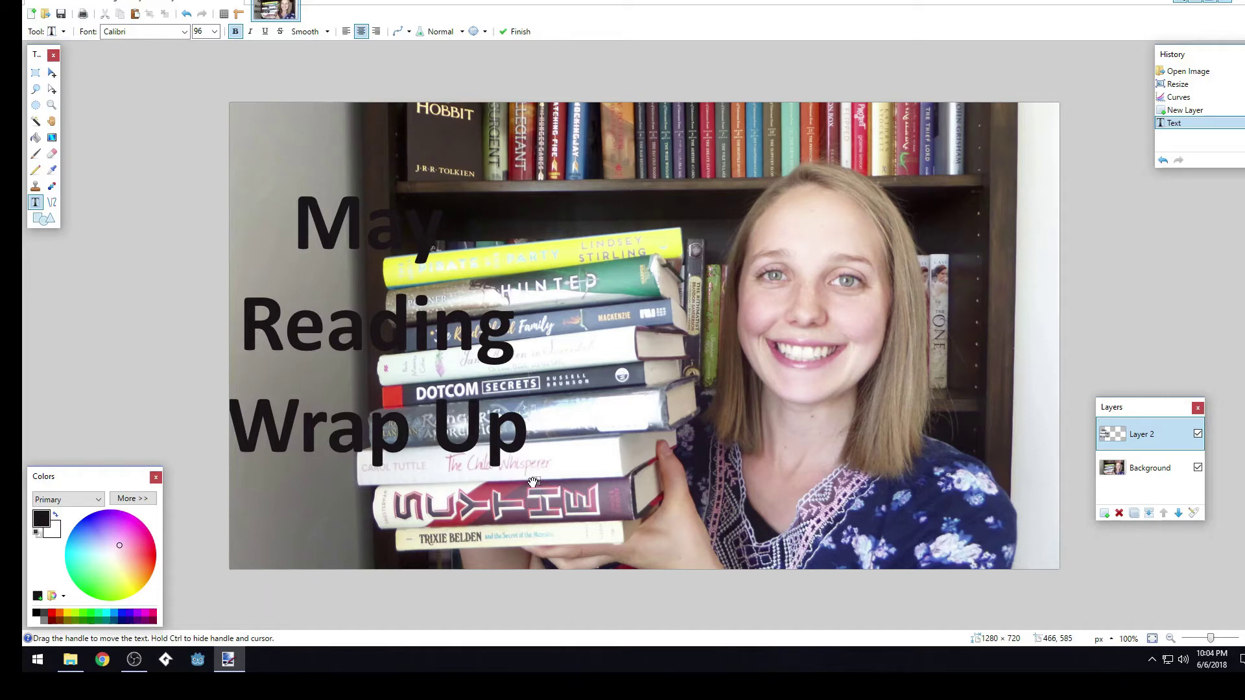
drag(535, 481, 634, 479)
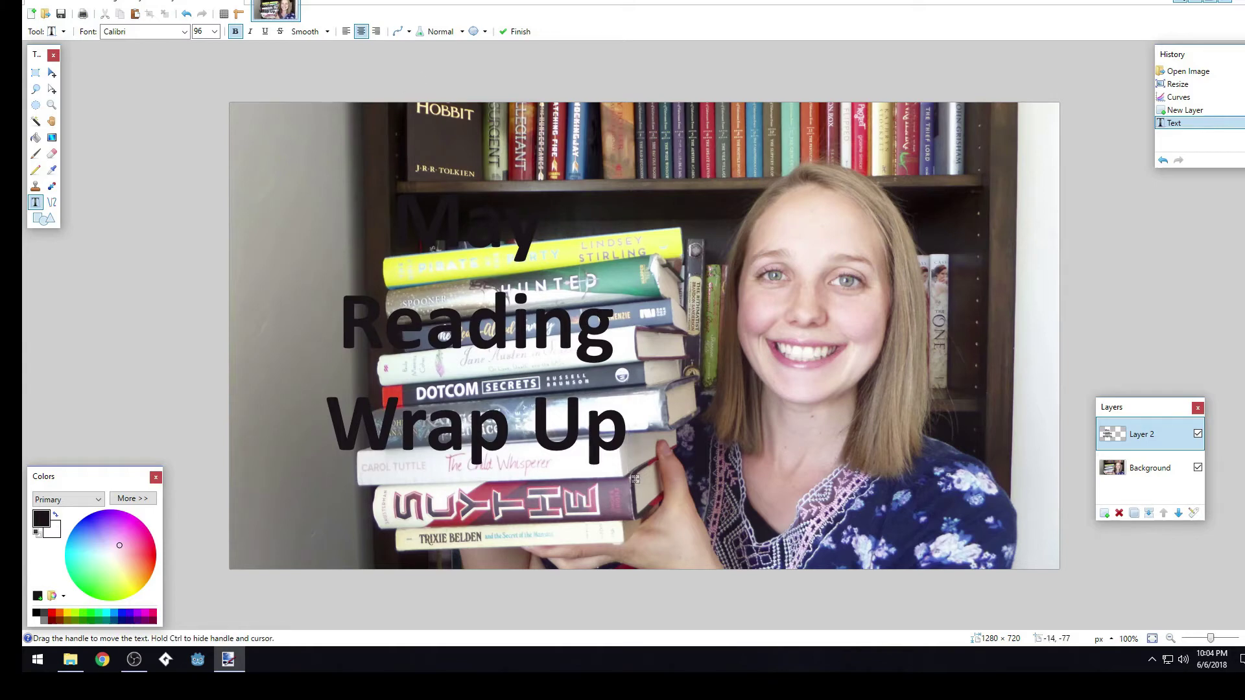
Step: Add Layer 3 and drag it below the text layer, just above the Background
click(144, 2)
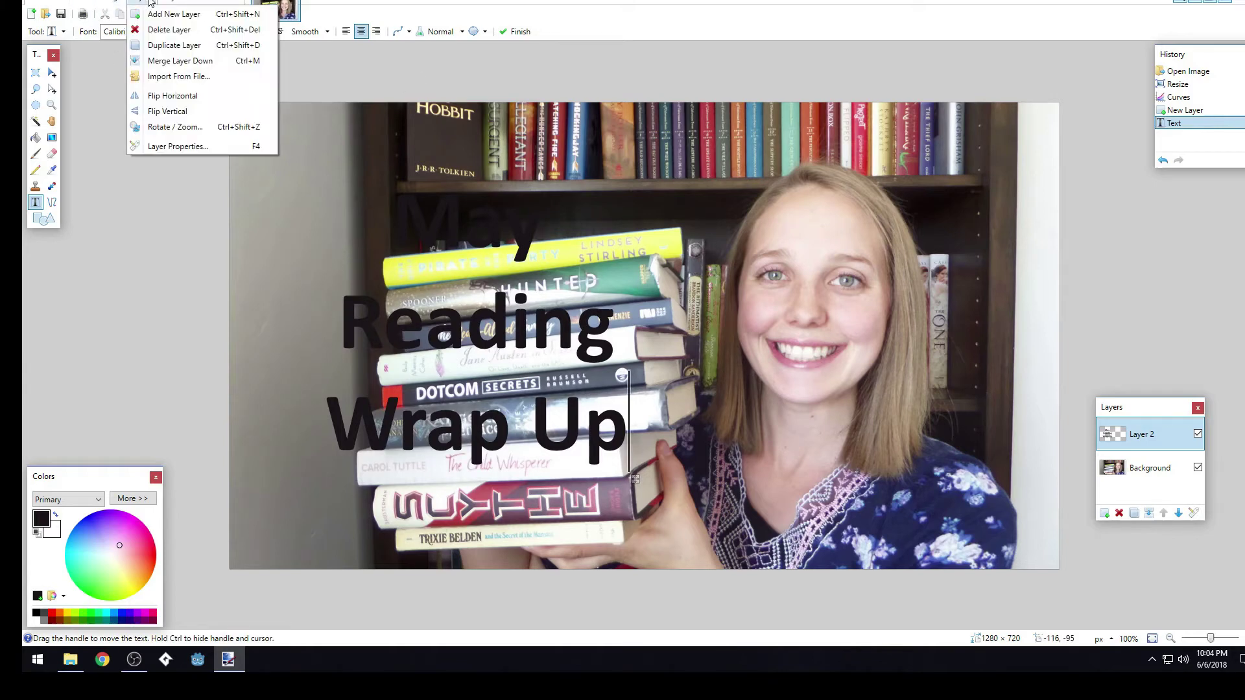
click(155, 14)
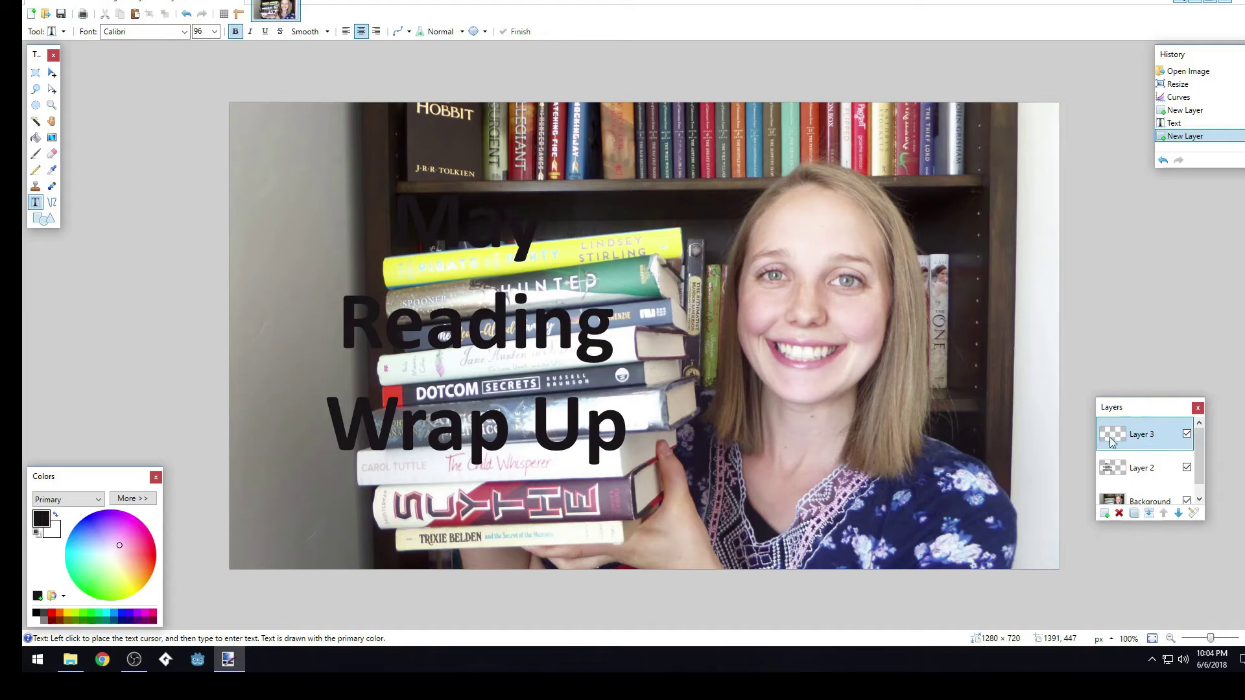
drag(1115, 441, 1118, 477)
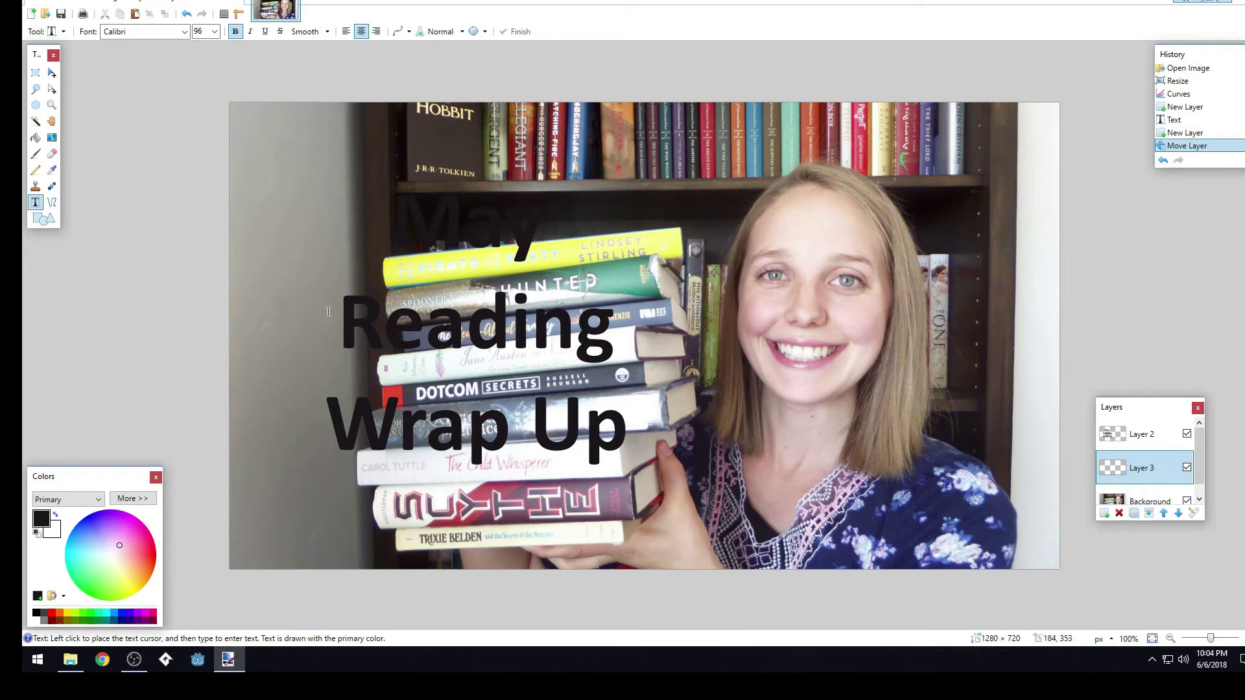
click(36, 72)
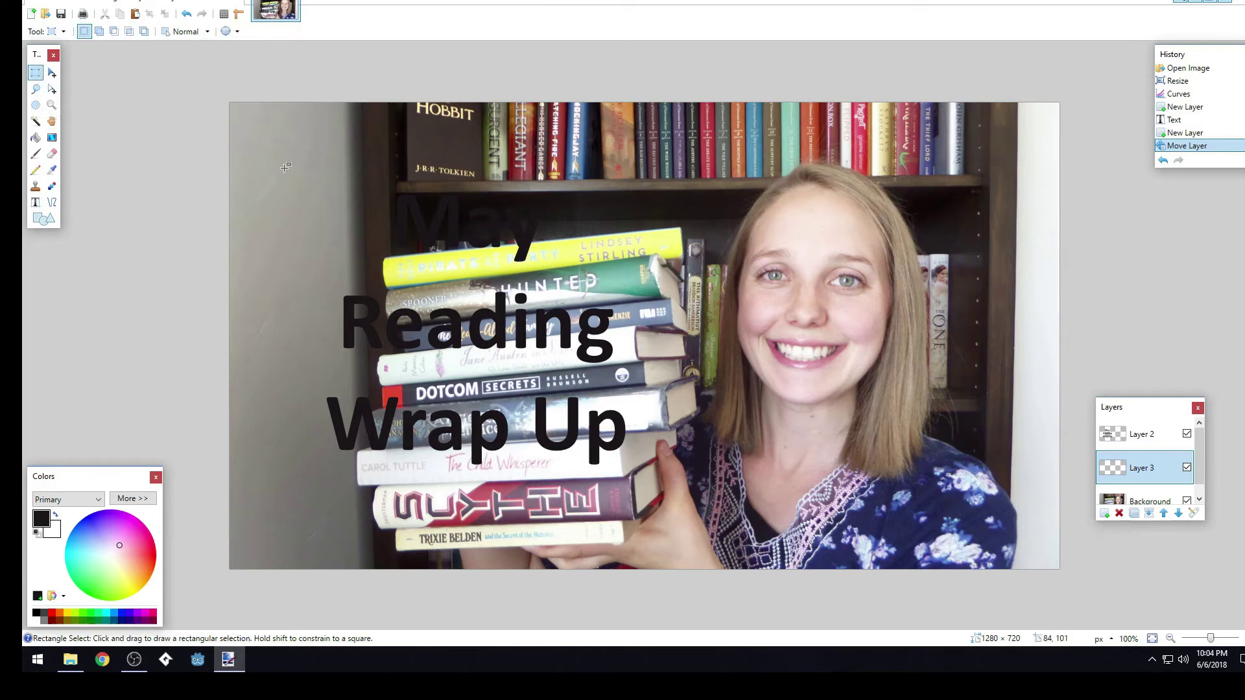
Step: Fill a rectangle selected around the title with white on Layer 3
drag(301, 165, 643, 485)
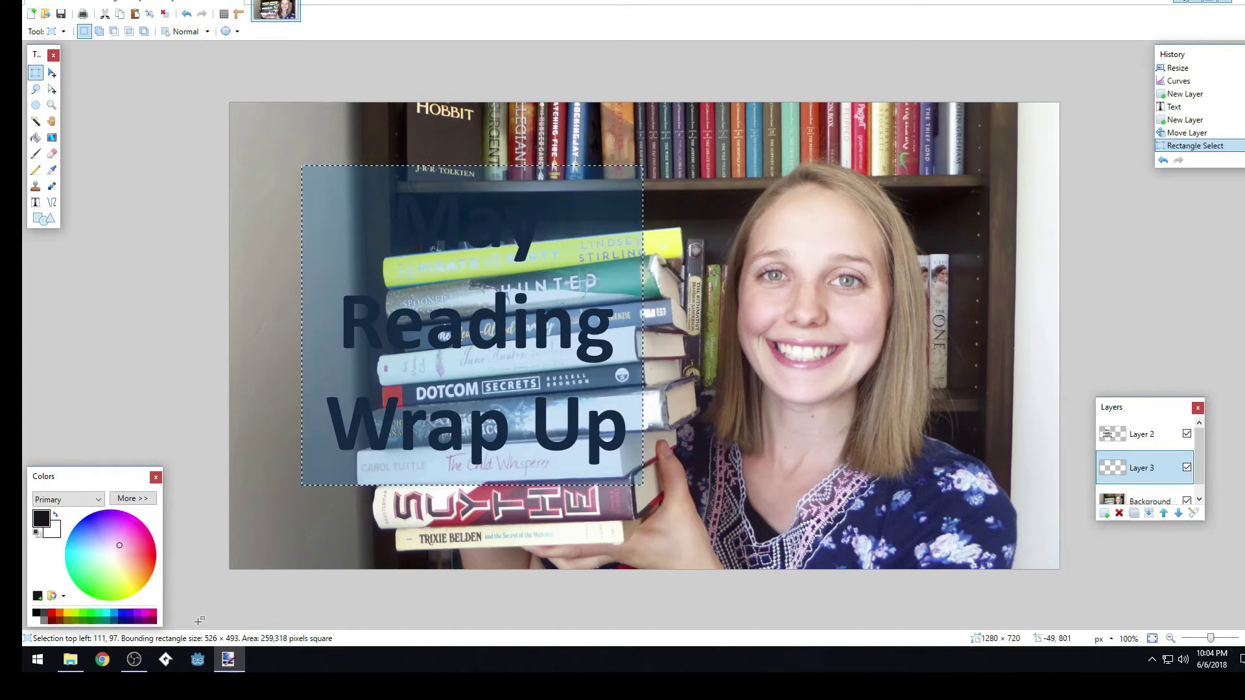
click(37, 623)
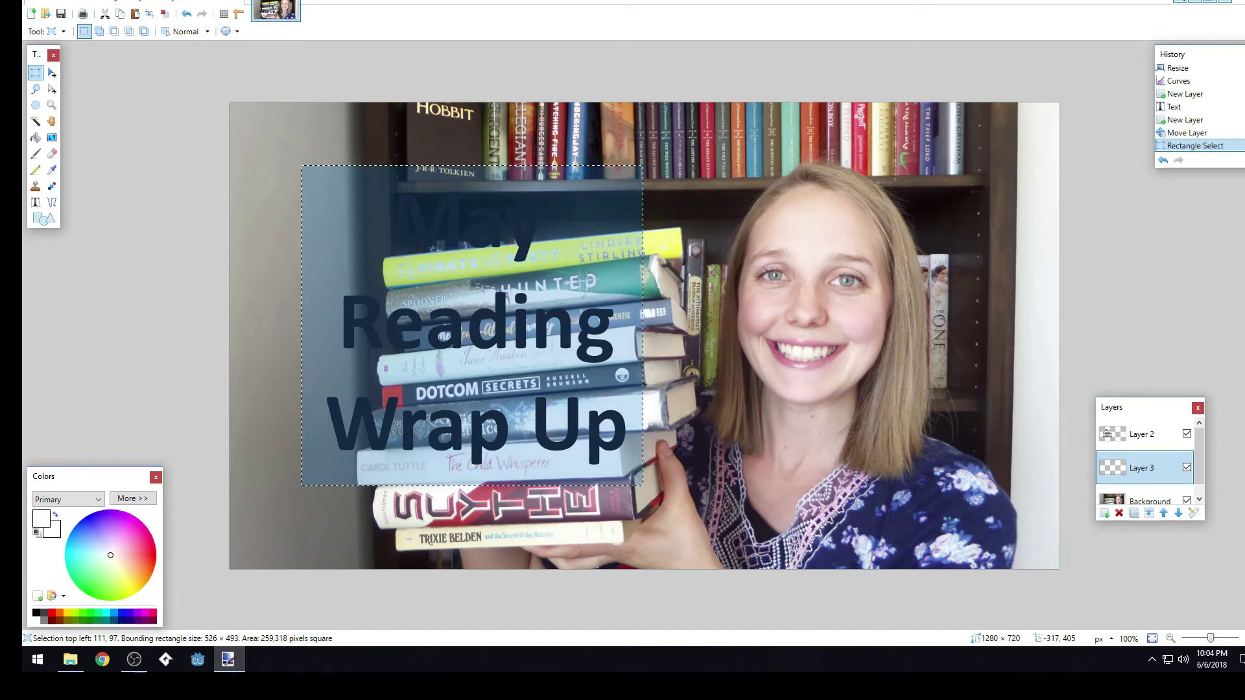
click(36, 137)
click(411, 310)
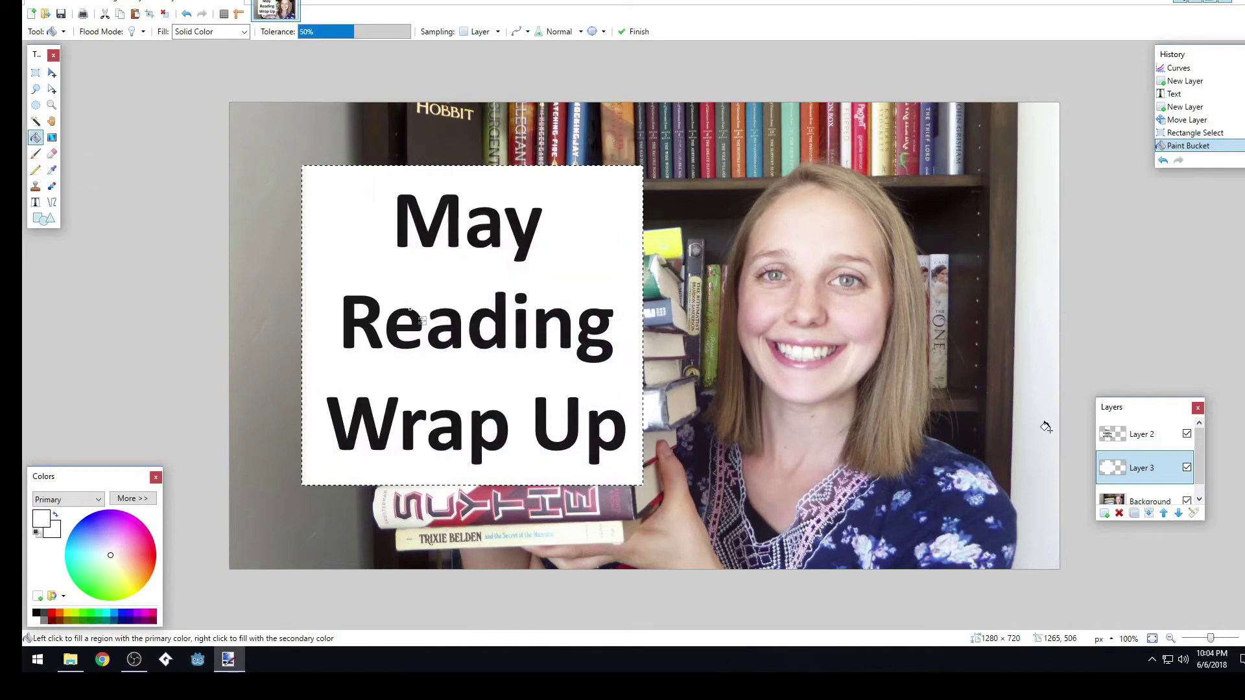
Step: Lower Layer 3's opacity to 152 in Layer Properties
double_click(1144, 474)
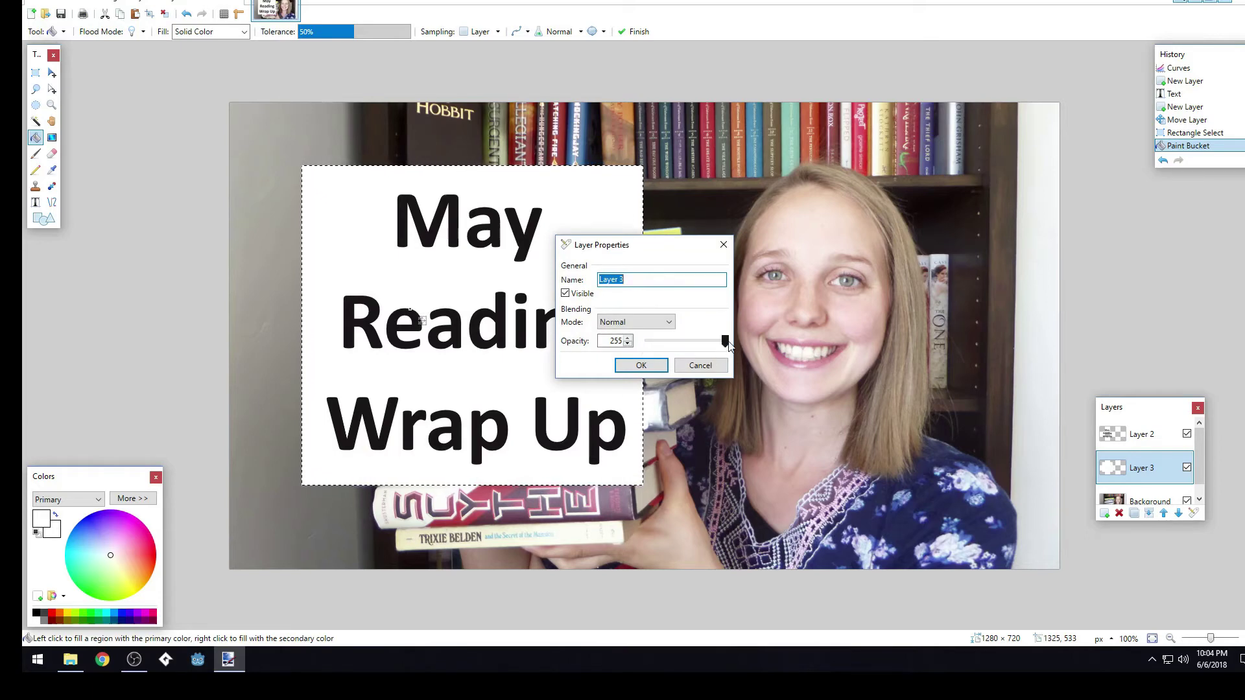
drag(724, 342, 694, 348)
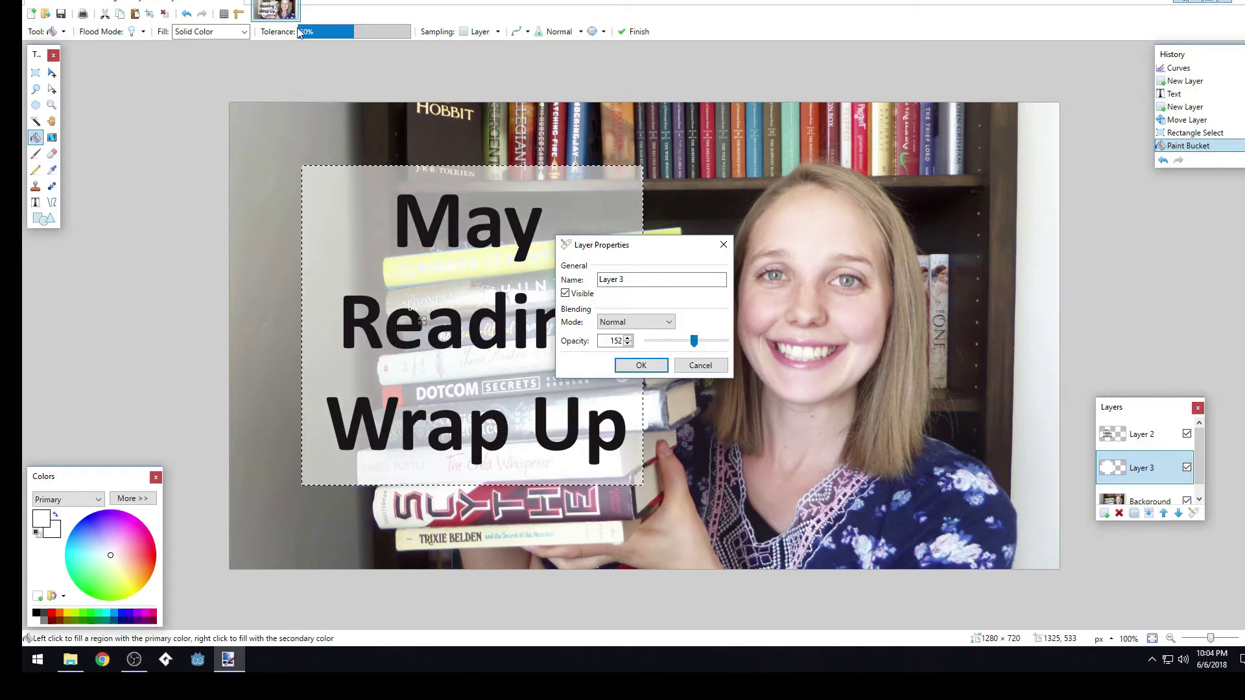
click(635, 367)
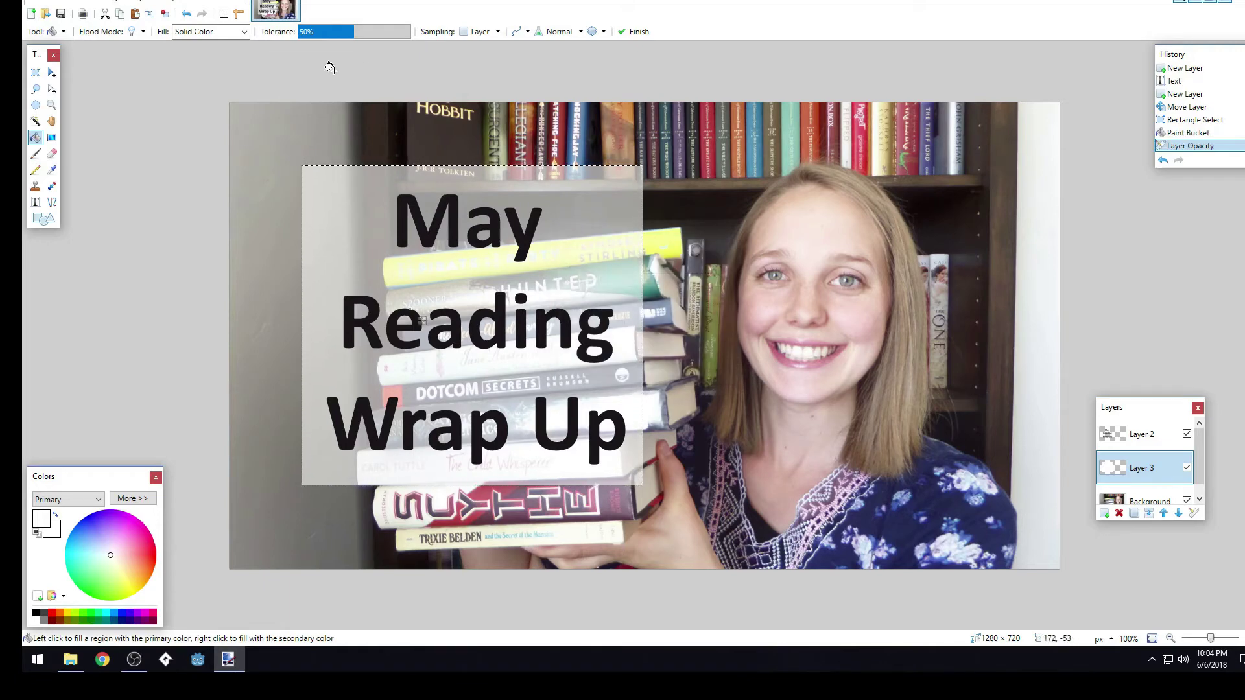
click(36, 73)
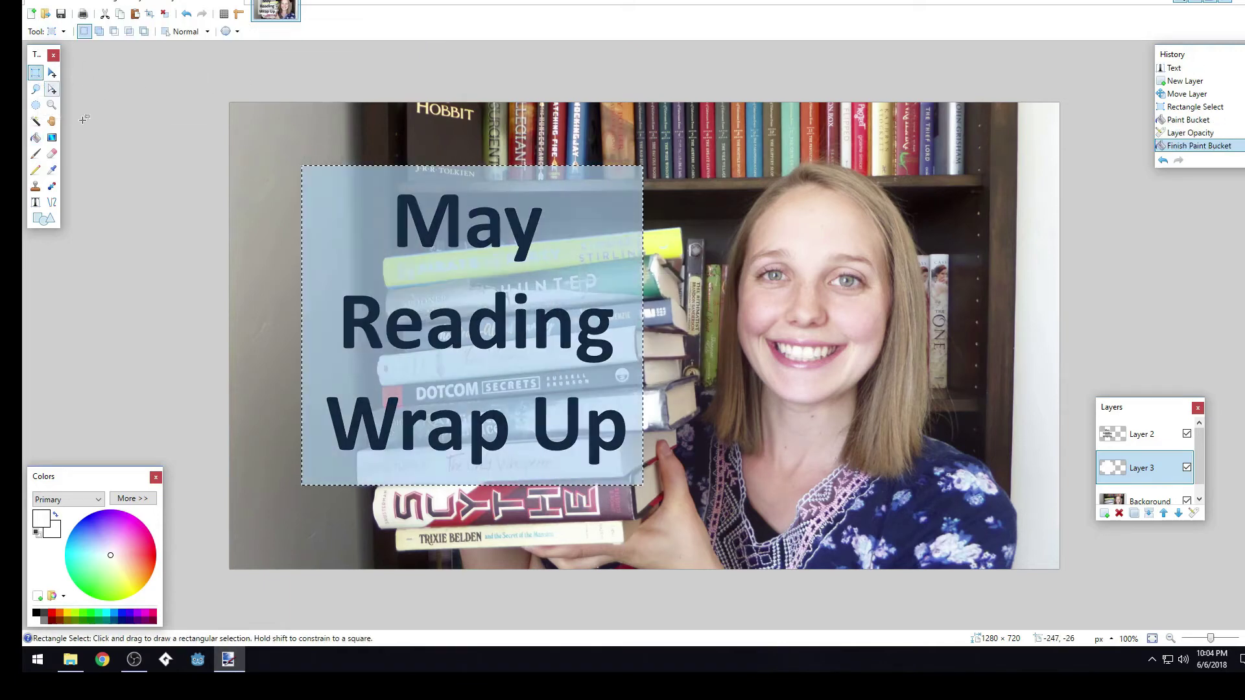
Step: Clear the rectangular selection around the white box
click(344, 124)
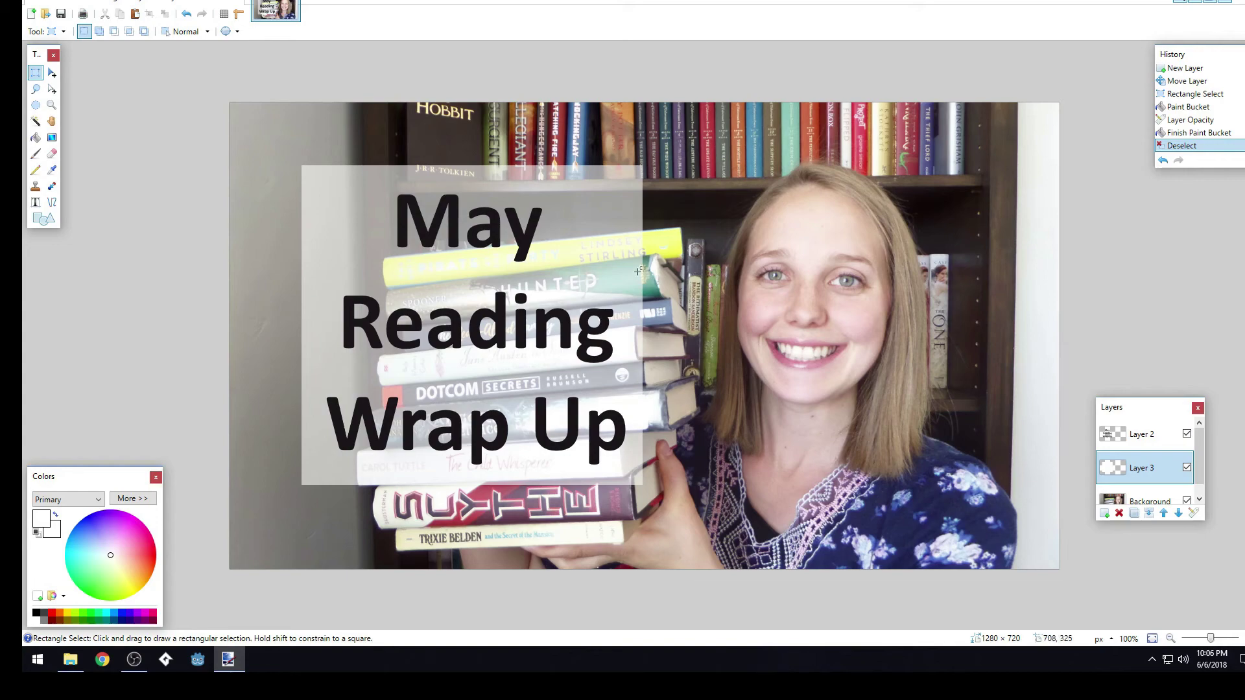
Step: Save the image to the Desktop as 'May wrap up, paint.net' in .pdn format
click(39, 2)
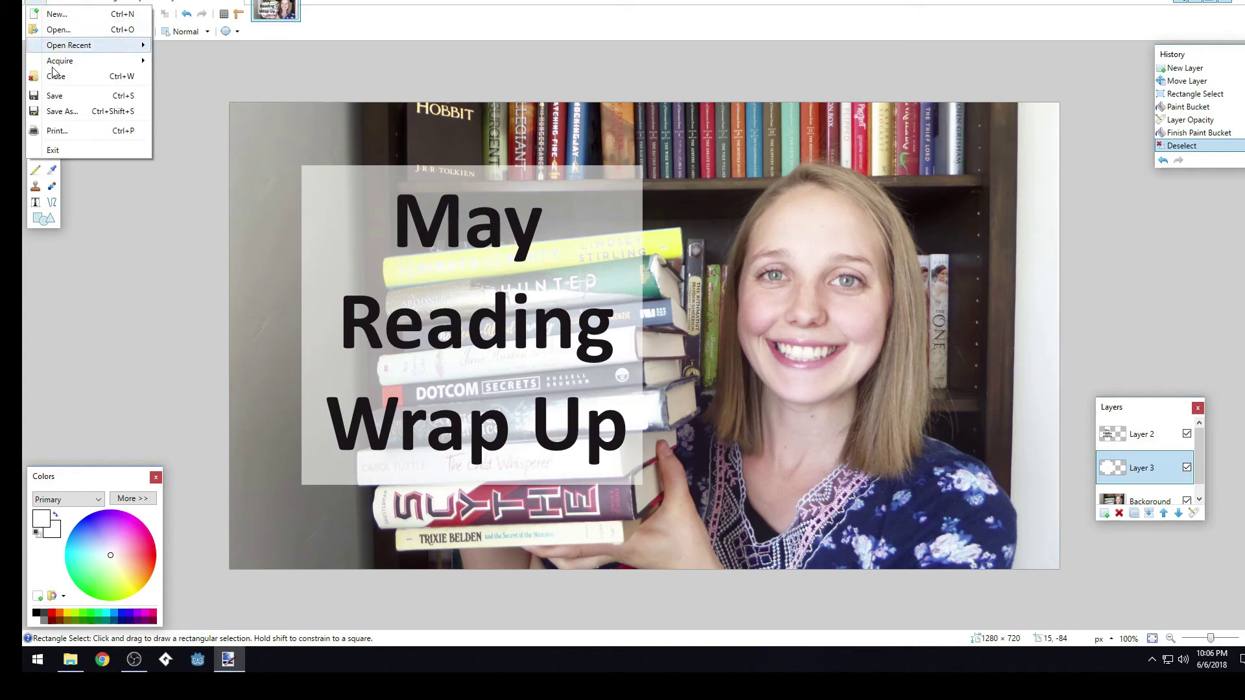
click(66, 112)
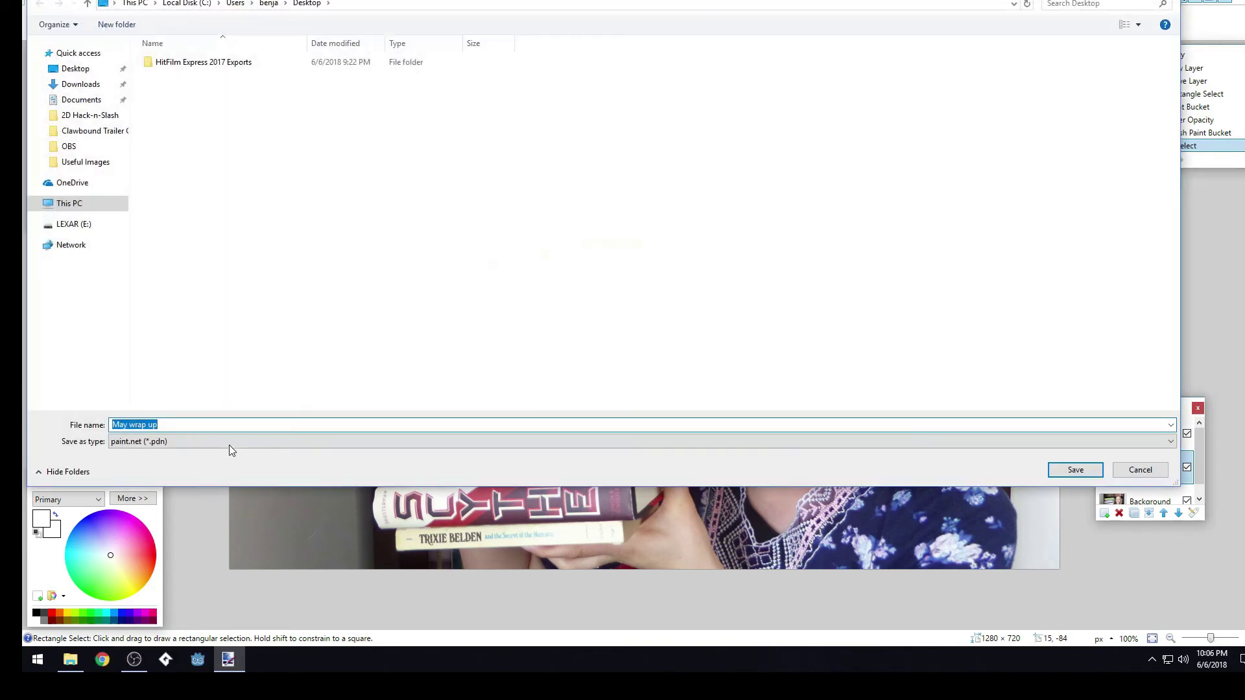
click(242, 420)
text(, paint.net)
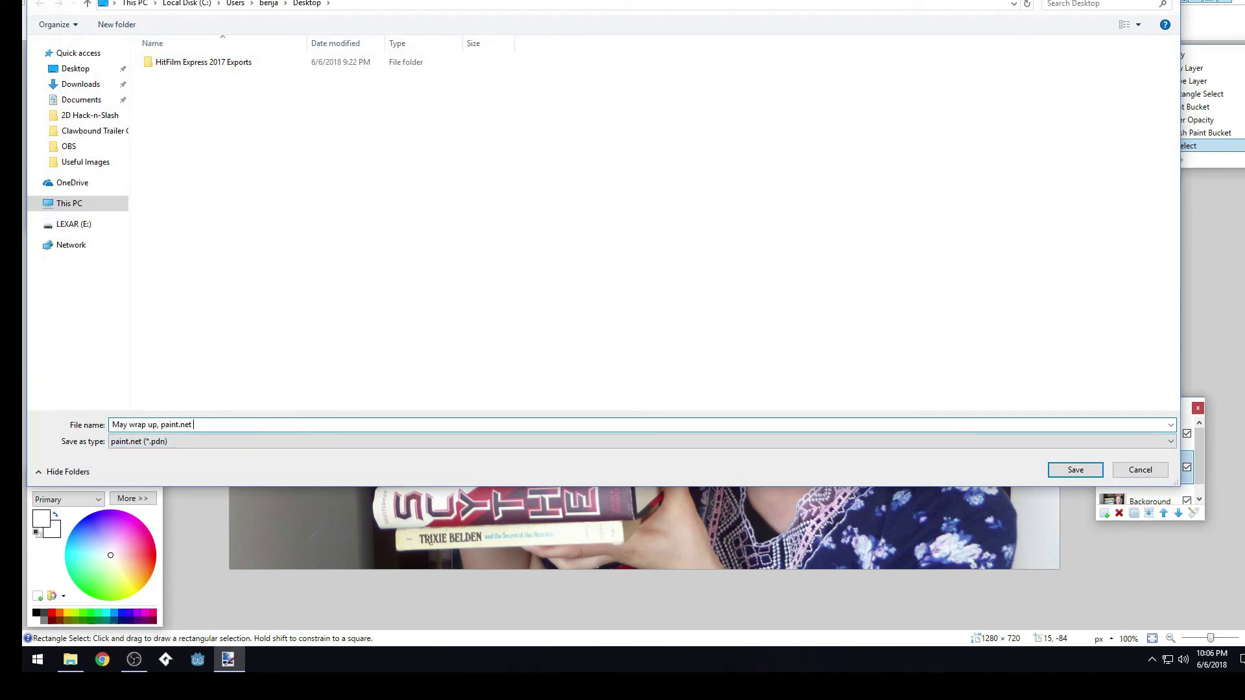
click(1076, 470)
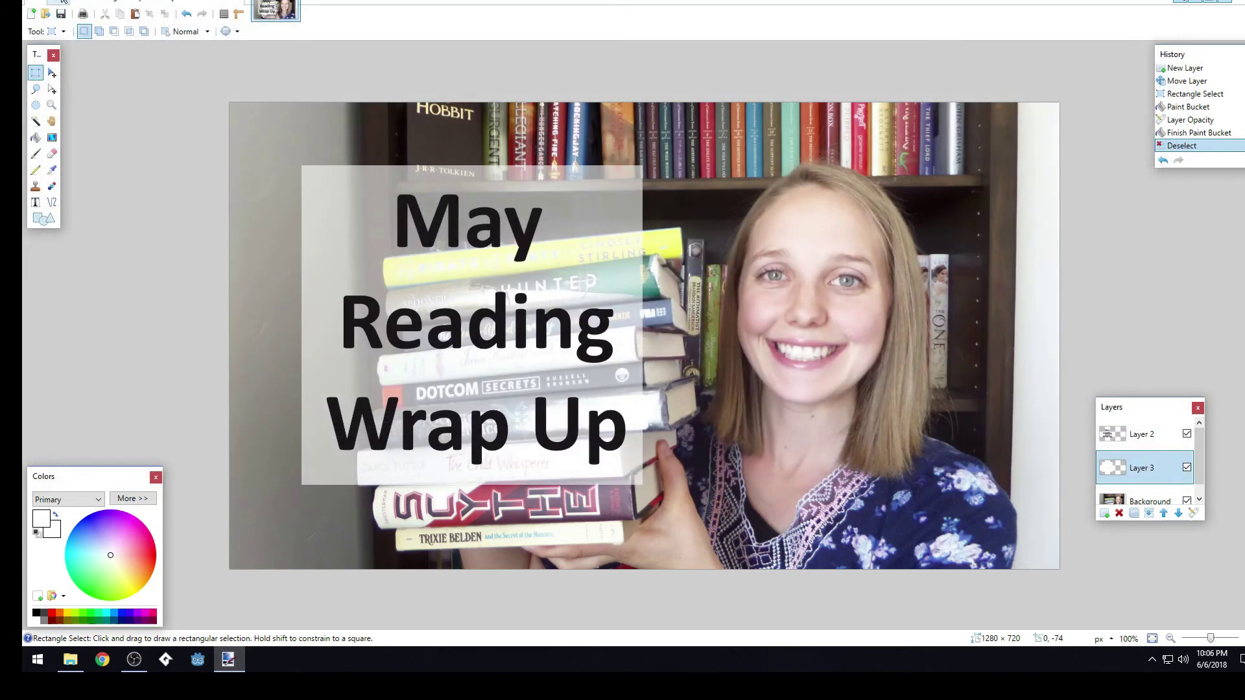
Step: Start Save As and shorten the file name to 'May wrap up'
click(45, 2)
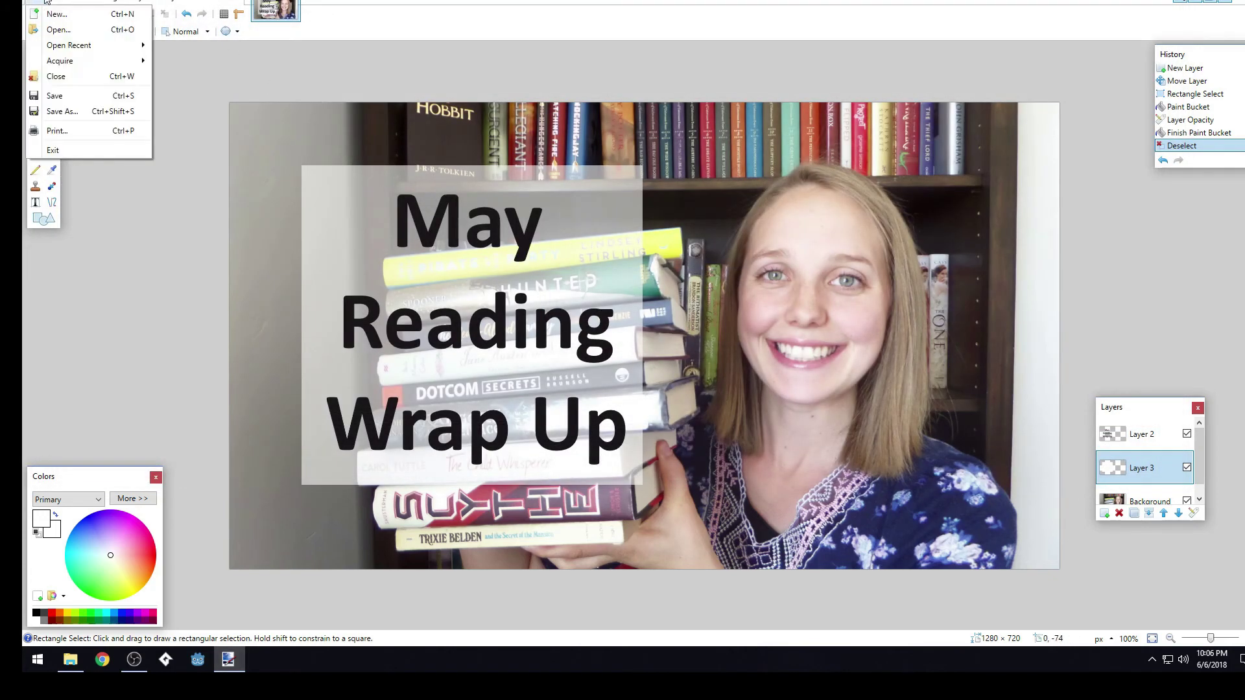
click(87, 111)
click(263, 431)
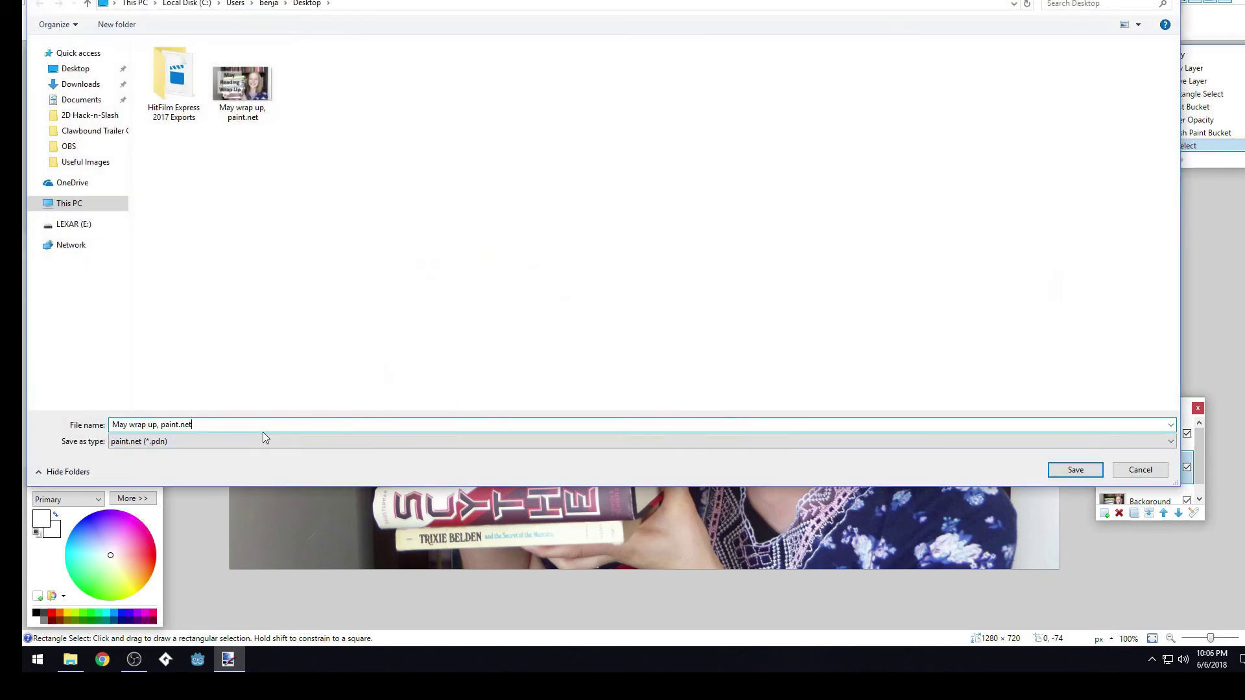
key(BackSpace)
key(BackSpace)
key(BackSpace)
key(BackSpace)
key(BackSpace)
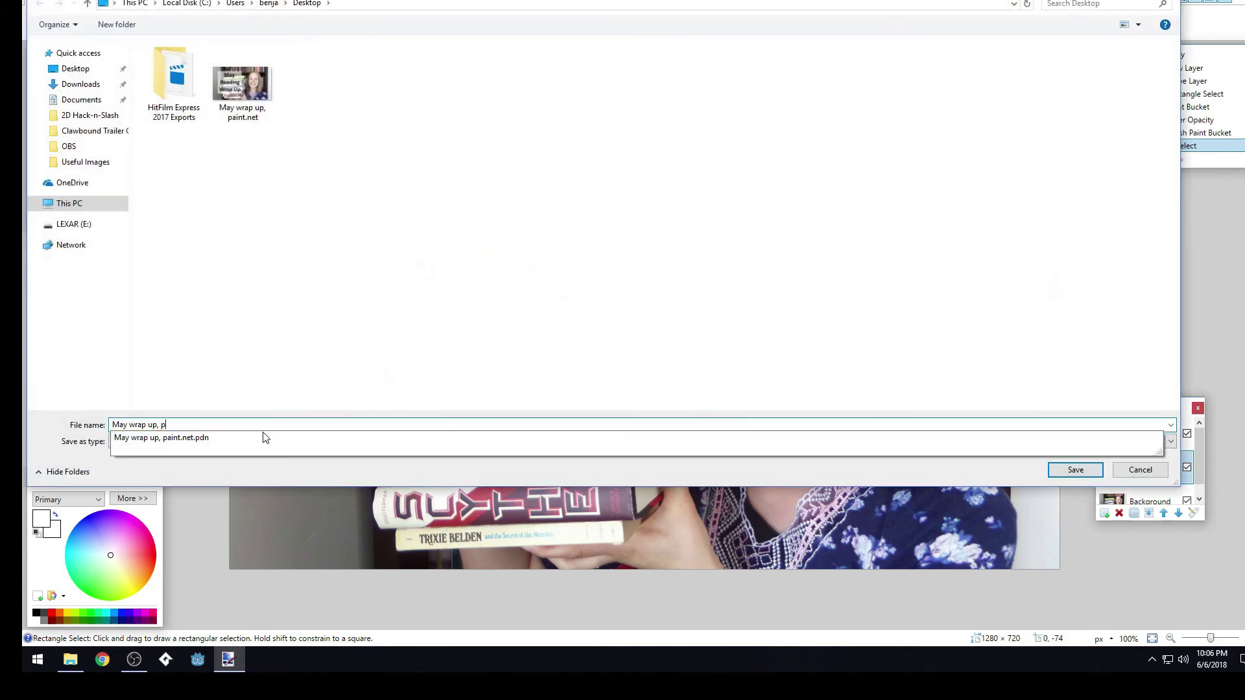
key(BackSpace)
key(BackSpace)
key(BackSpace)
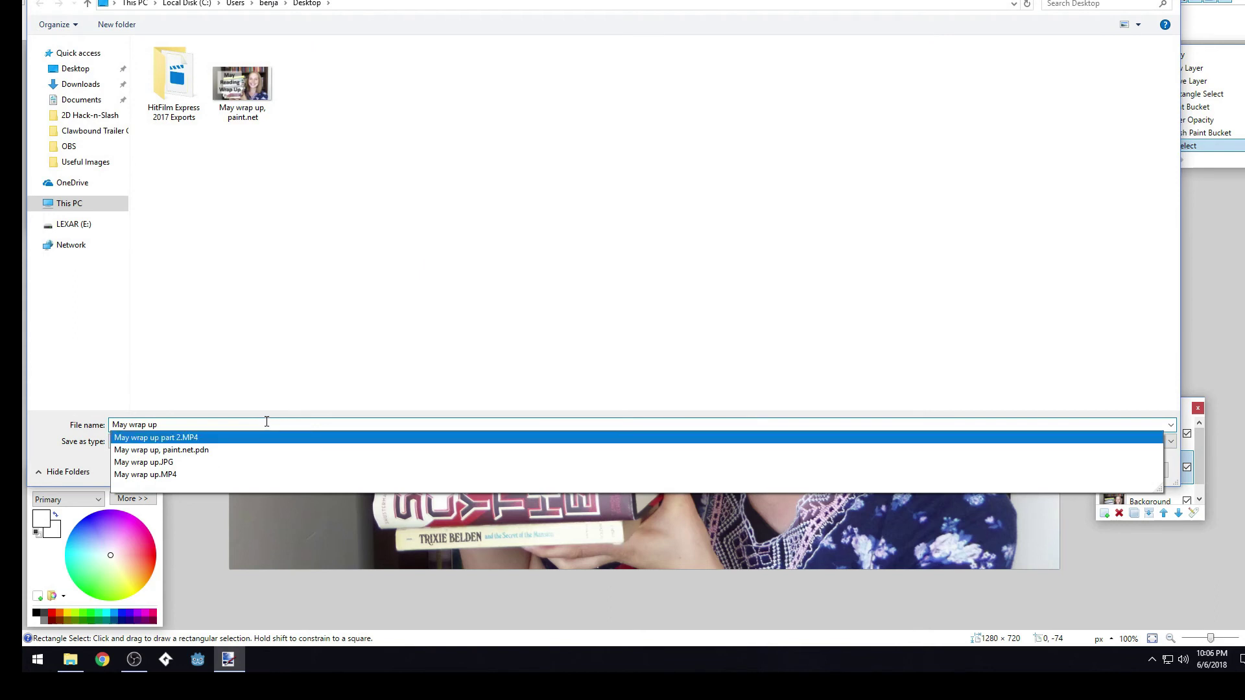
key(Escape)
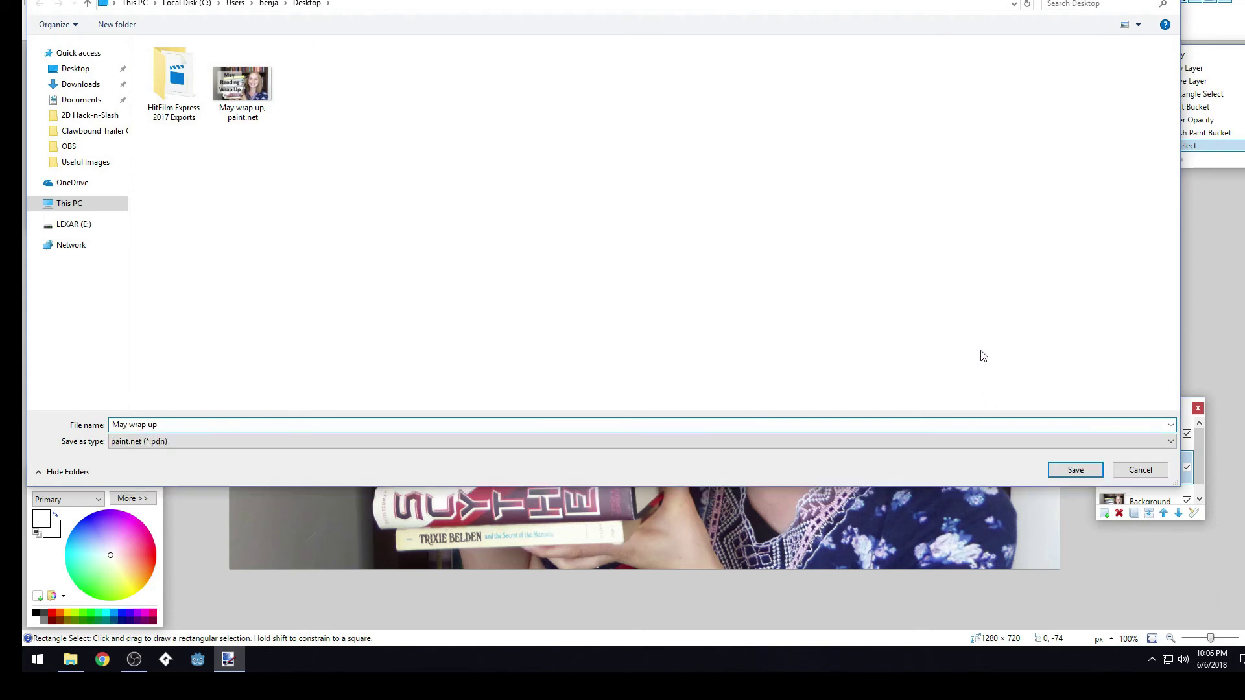
Step: Save the copy as PNG with default settings, accepting the flatten prompt
click(382, 441)
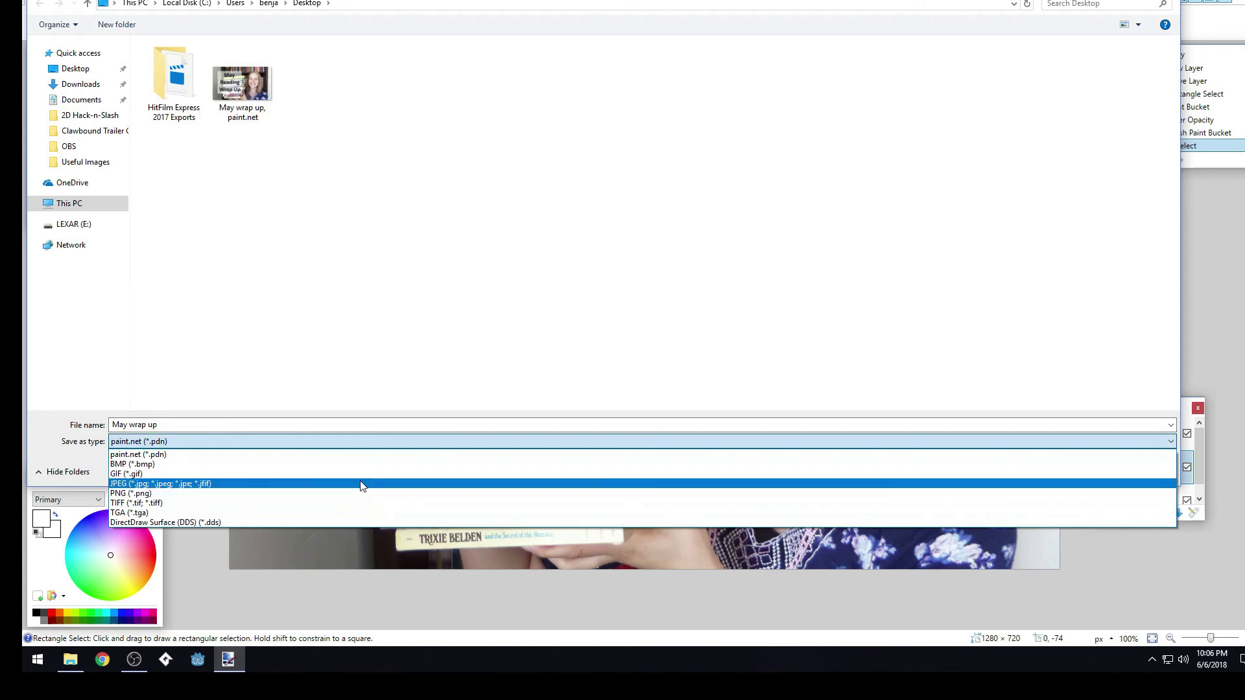
click(339, 493)
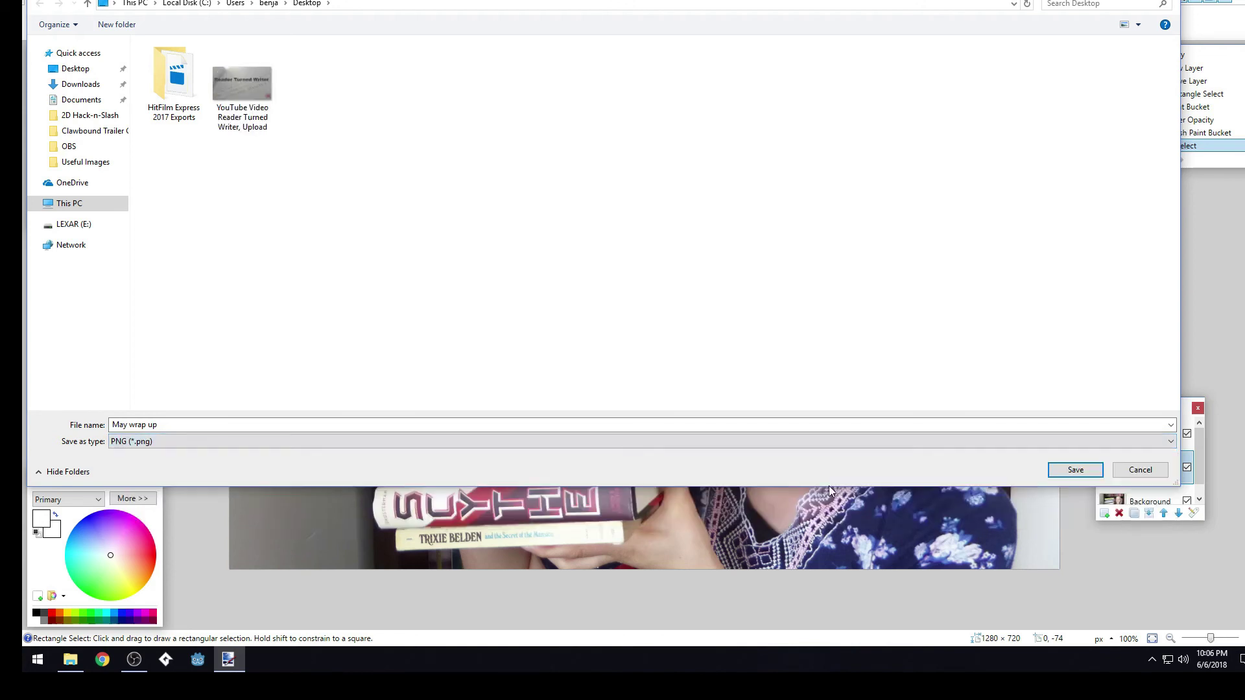
click(1063, 470)
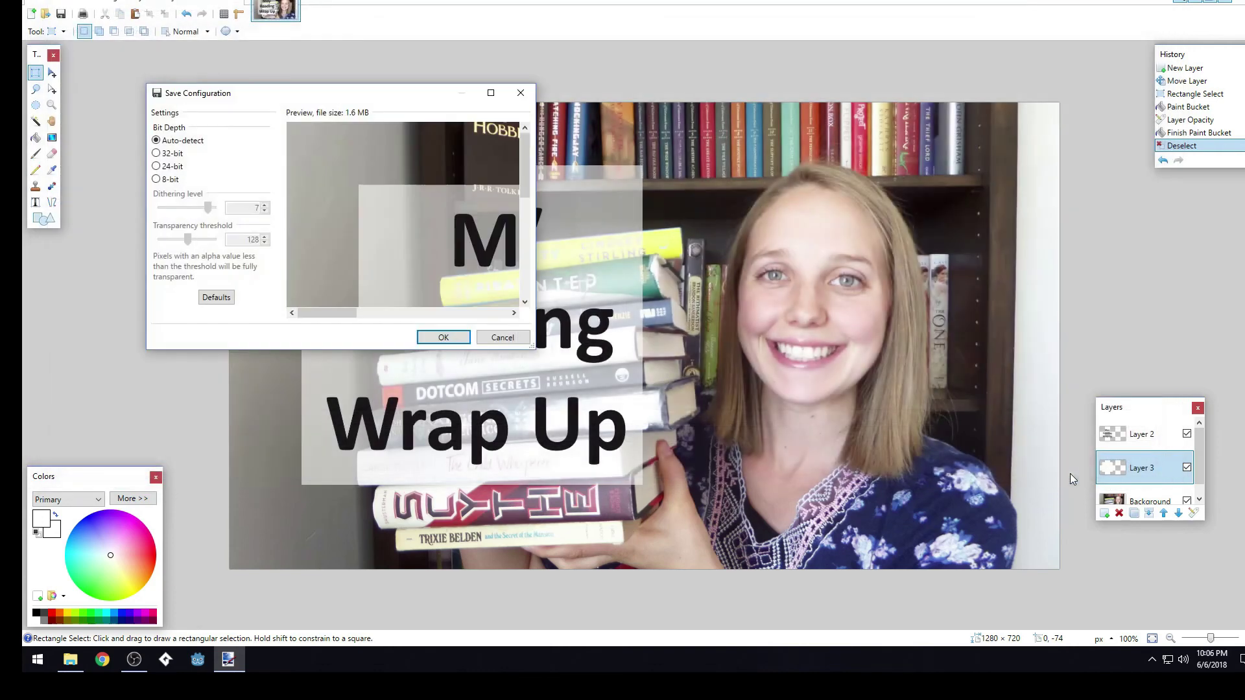
click(444, 338)
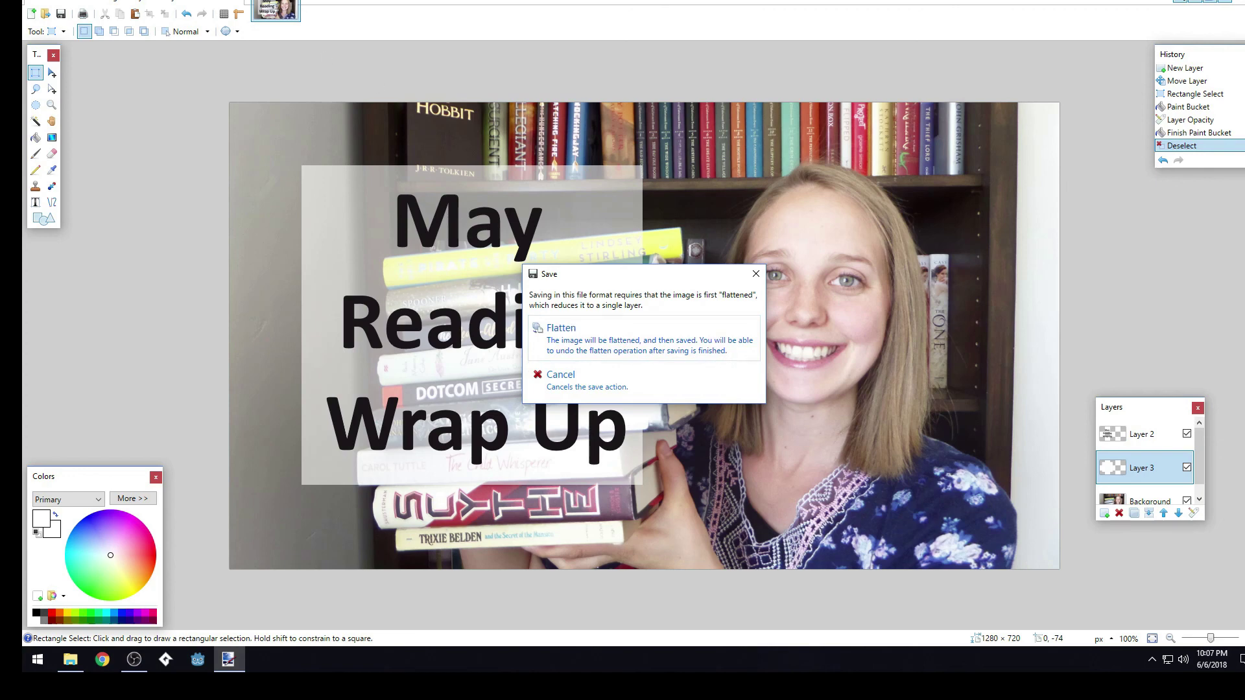
click(674, 342)
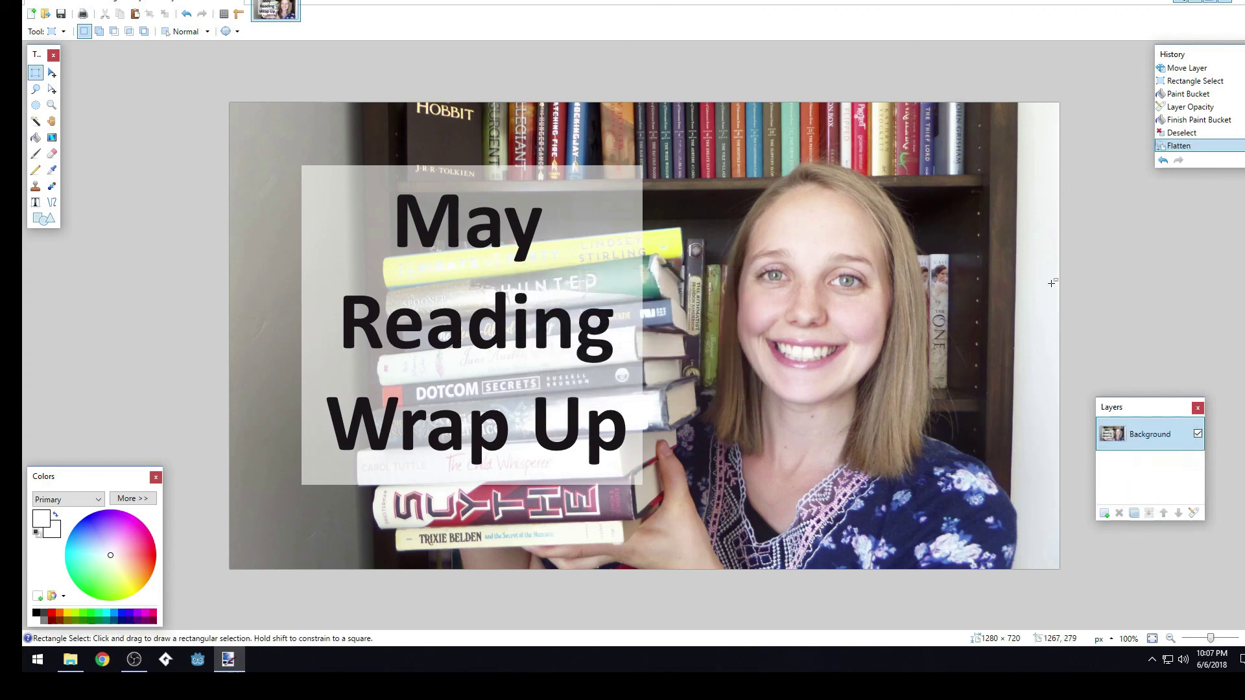